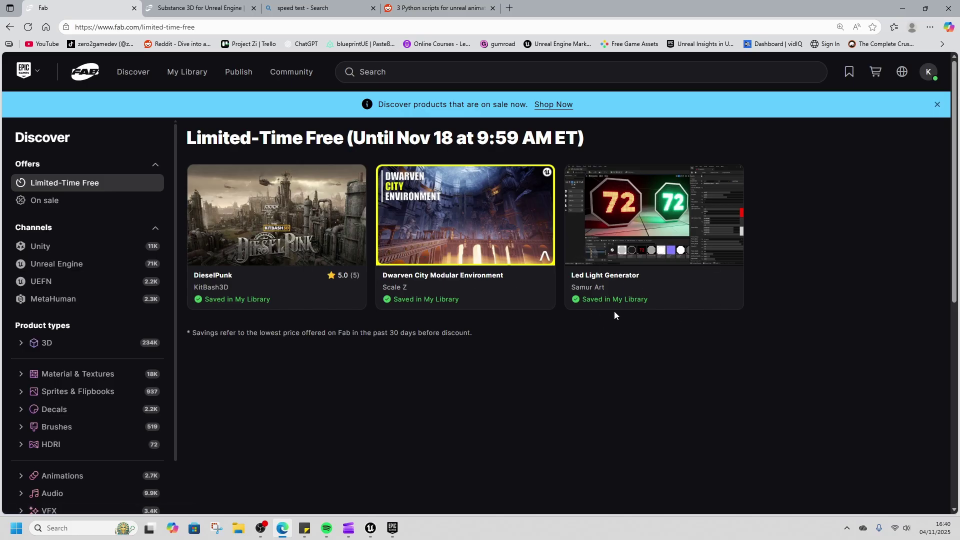
Open the DieselPunk listing from the Limited-Time Free offers and examine its preview image, tags and publication and AI details.
ctrl+scroll(533, 337, up, 1)
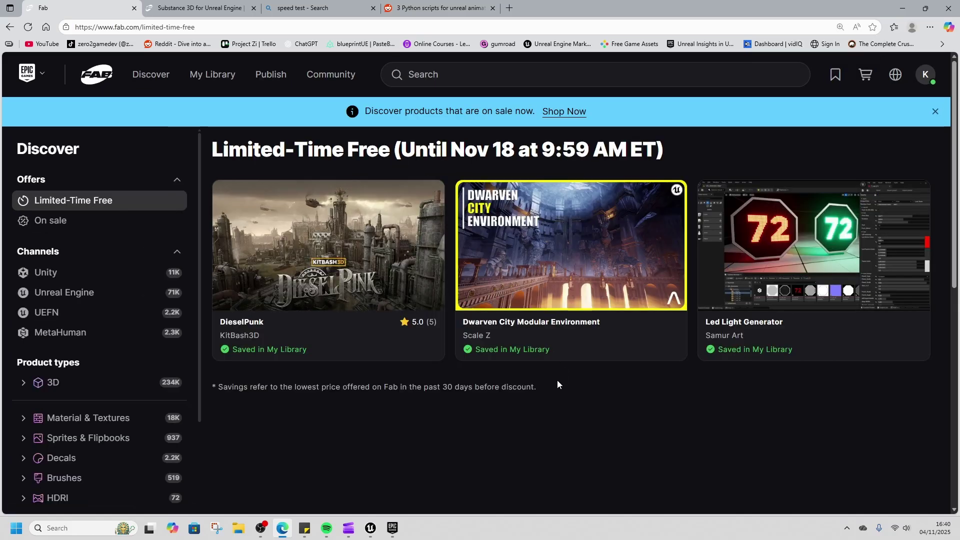
click(430, 326)
scroll(524, 381, down, 1)
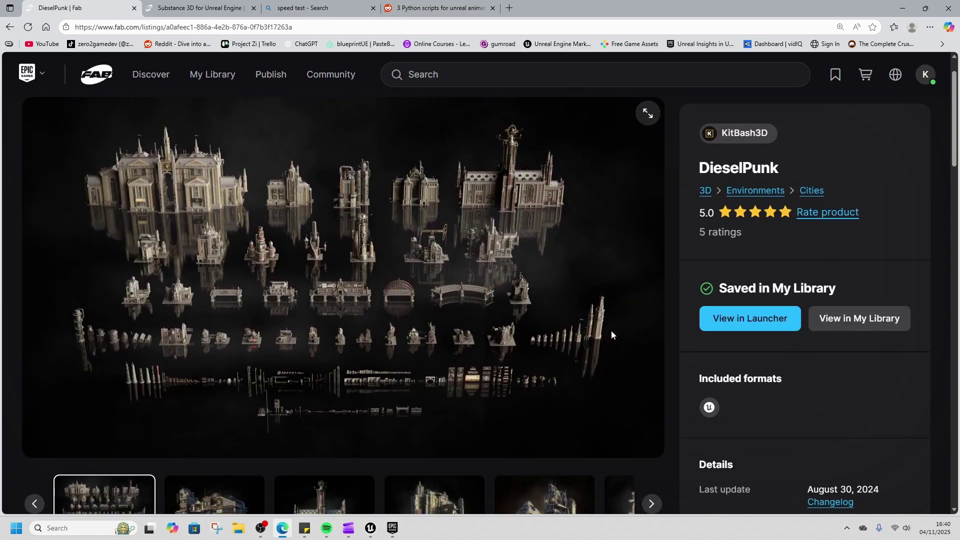
scroll(580, 320, up, 1)
scroll(581, 319, down, 2)
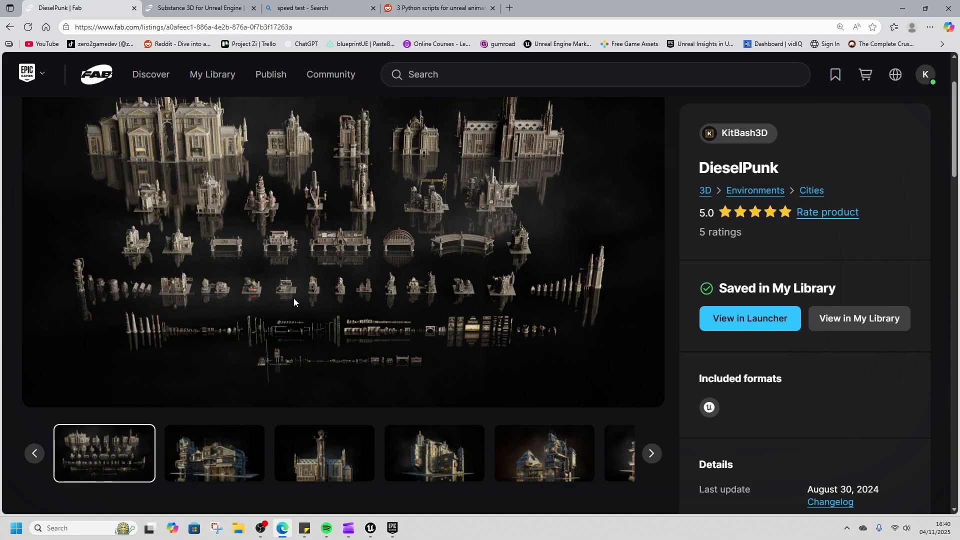
scroll(304, 295, down, 14)
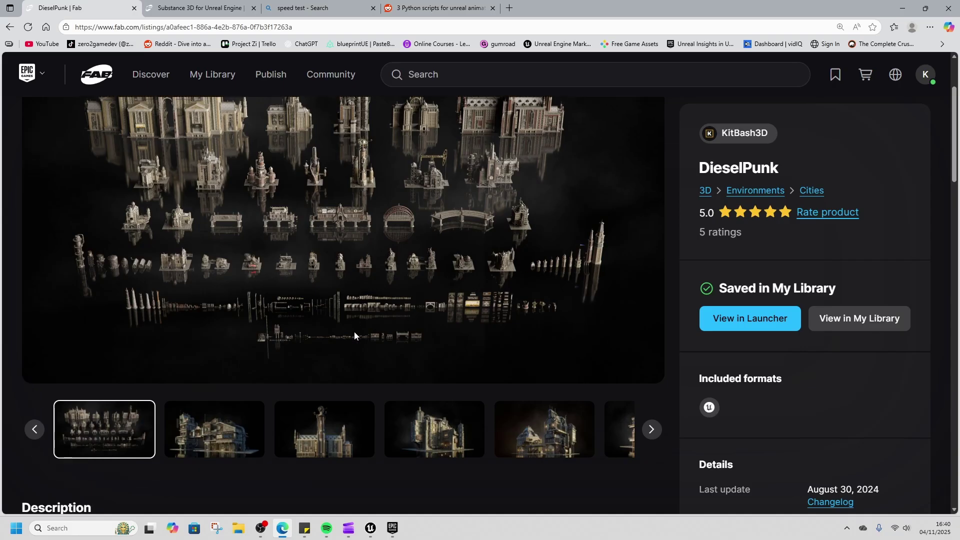
scroll(780, 489, down, 10)
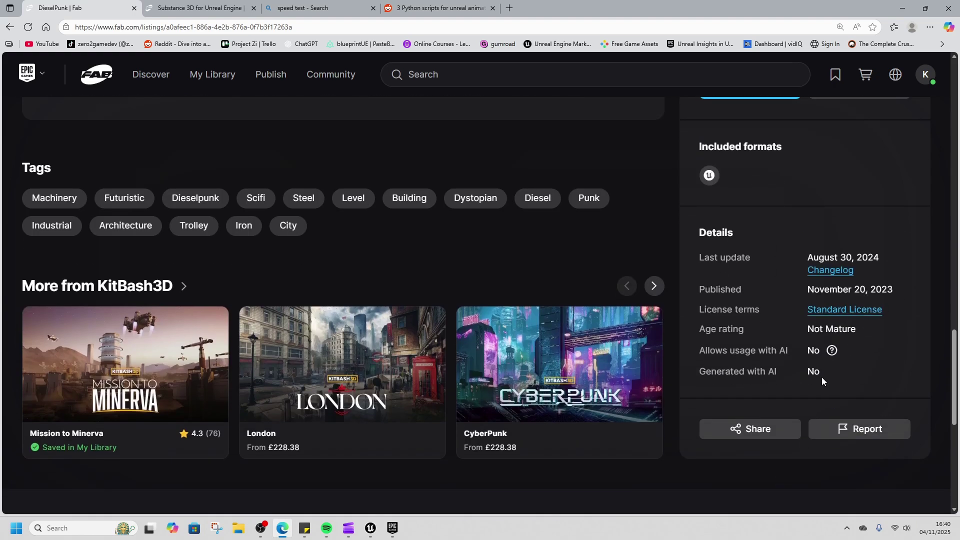
scroll(487, 276, up, 6)
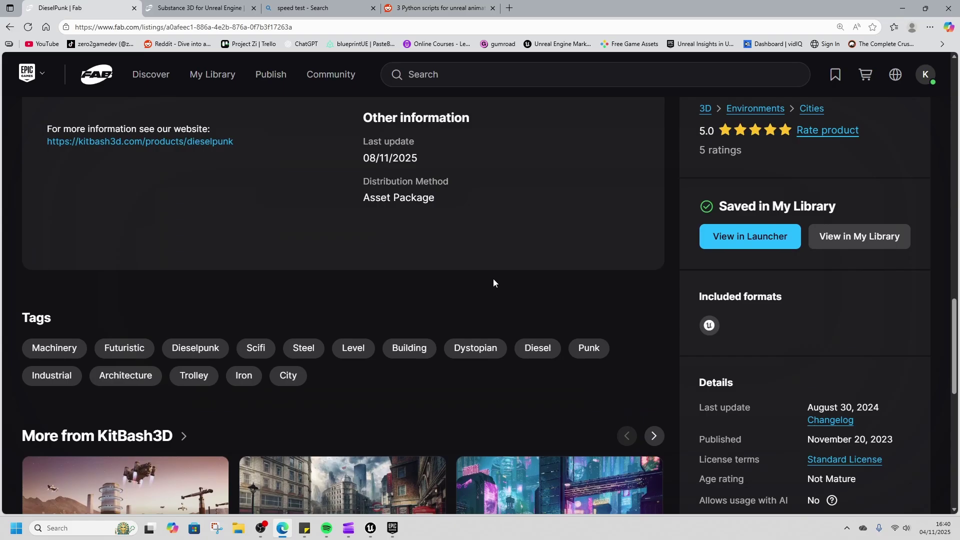
Review the DieselPunk kit's description and Unreal Engine technical details, checking whether LODs are included.
scroll(311, 310, up, 15)
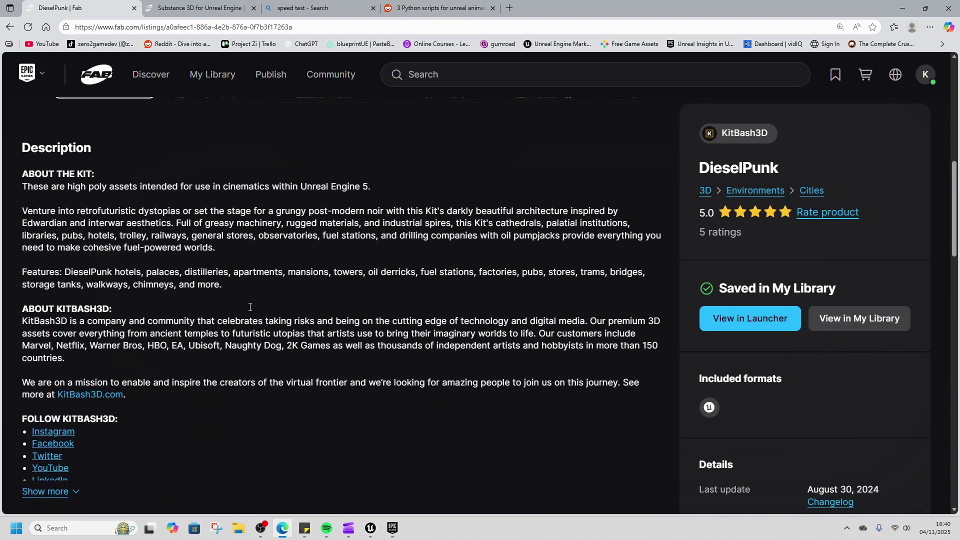
scroll(285, 279, down, 1)
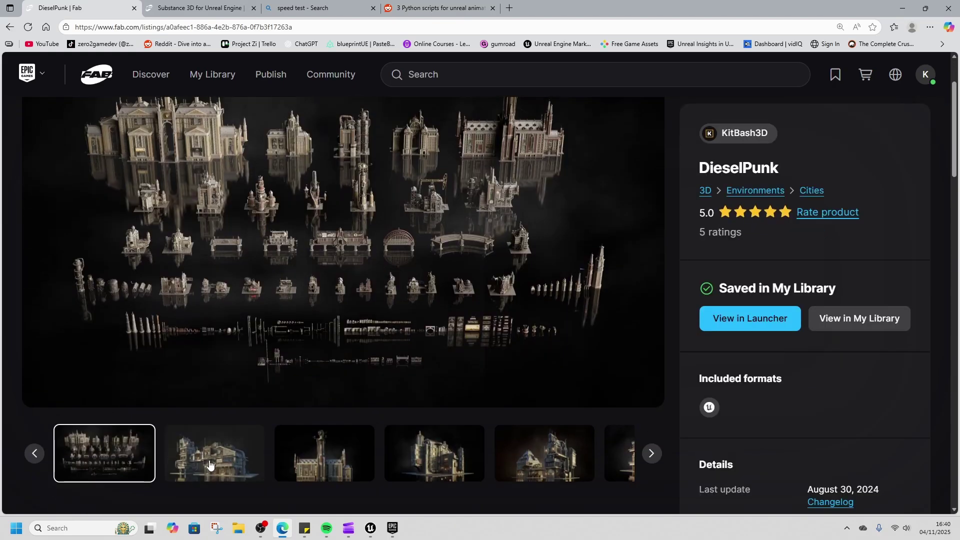
scroll(184, 337, down, 12)
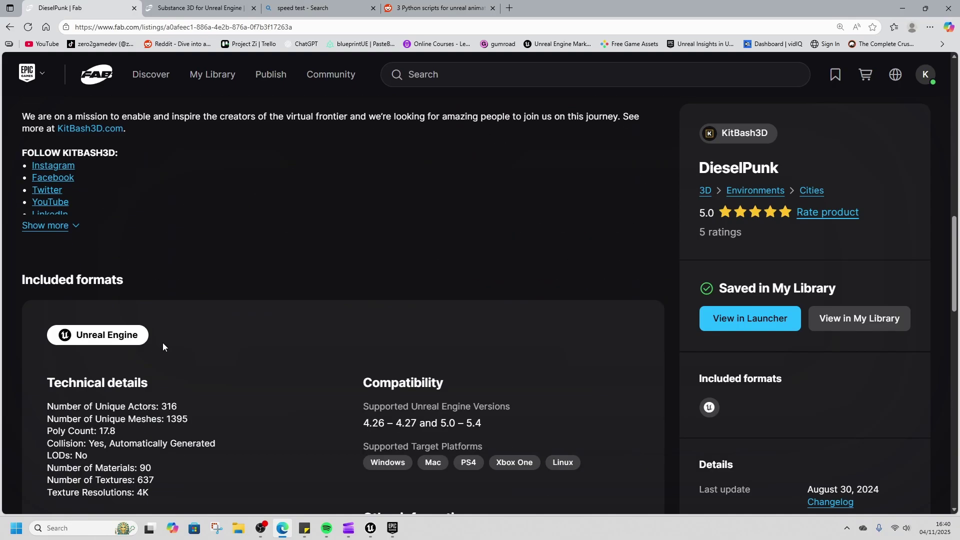
drag(90, 356, 52, 356)
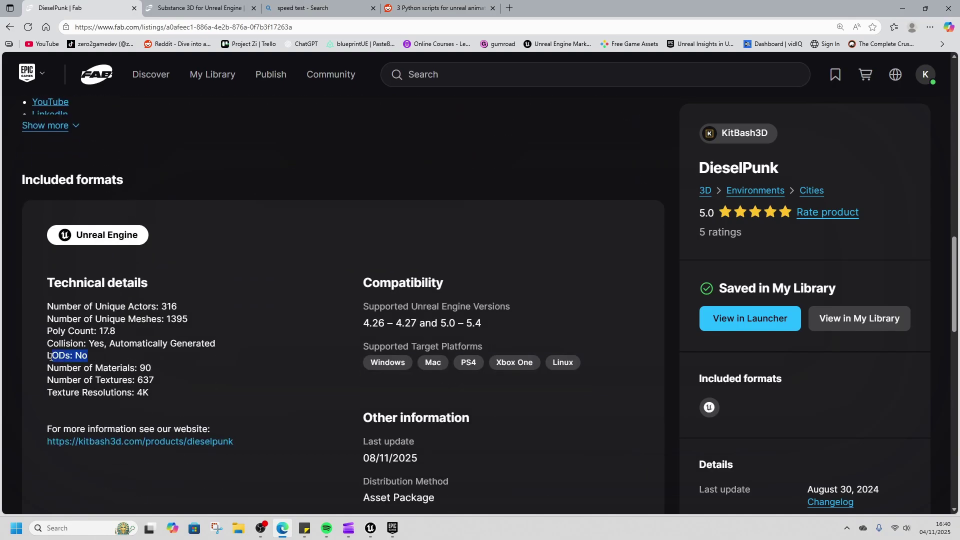
click(256, 361)
scroll(276, 367, up, 10)
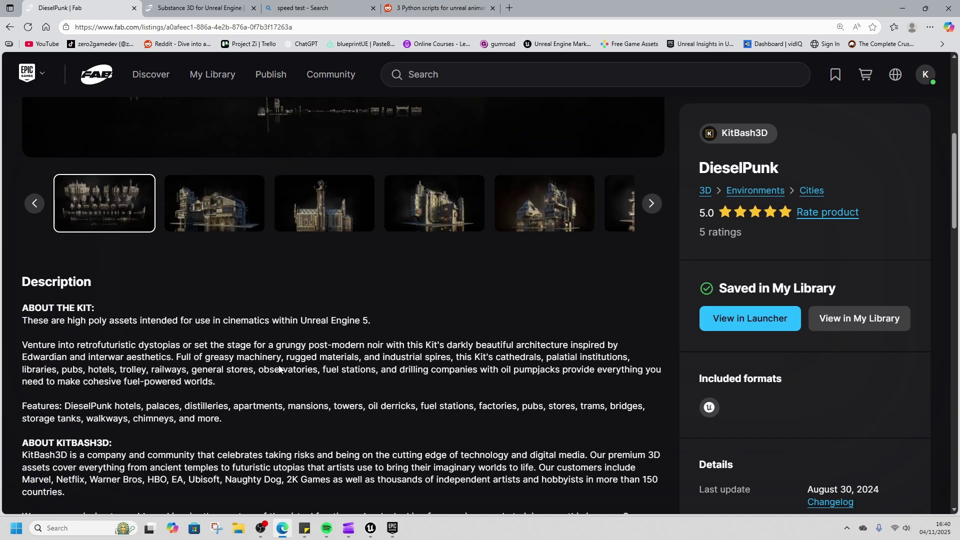
scroll(280, 368, up, 5)
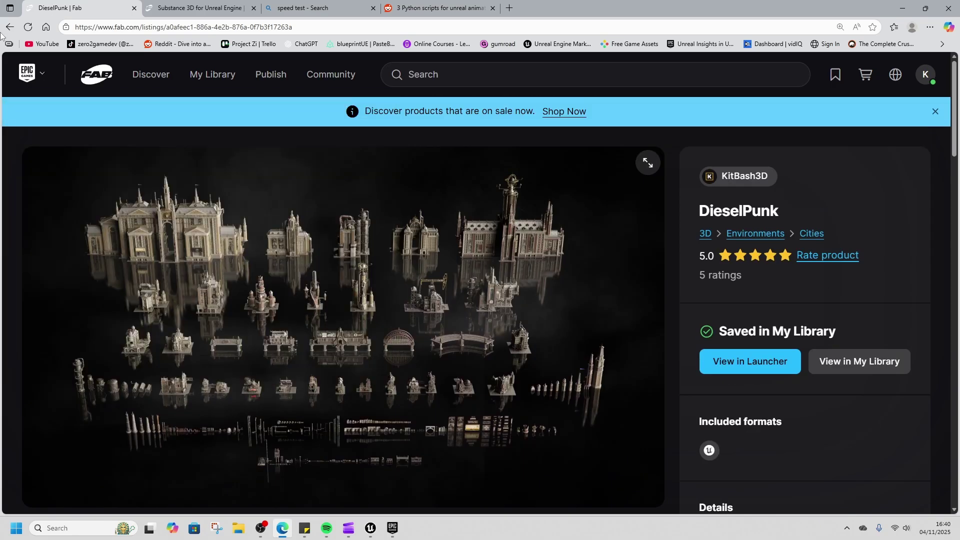
Return to the free offers, open the Dwarven City Modular Environment listing and review its description, compatibility and AI details.
click(10, 27)
scroll(482, 395, down, 2)
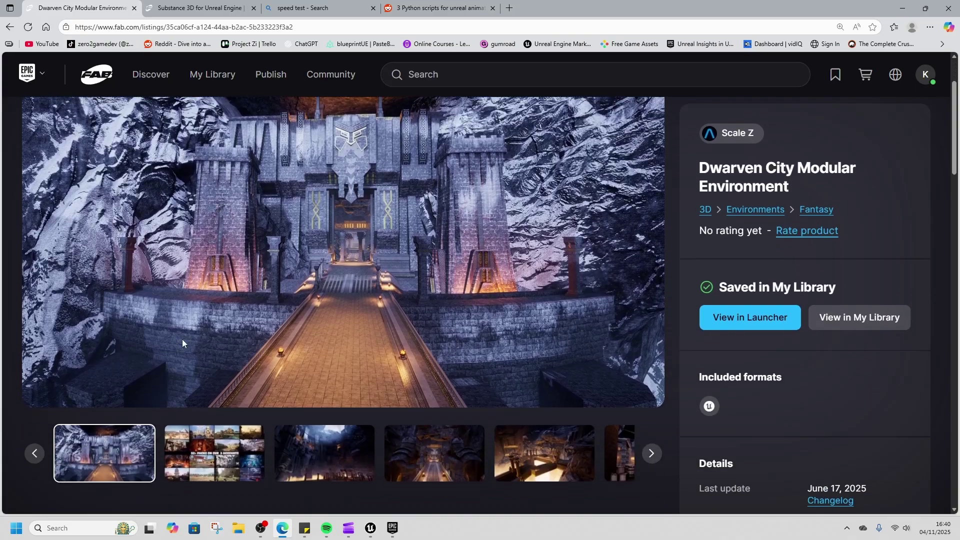
scroll(792, 431, down, 10)
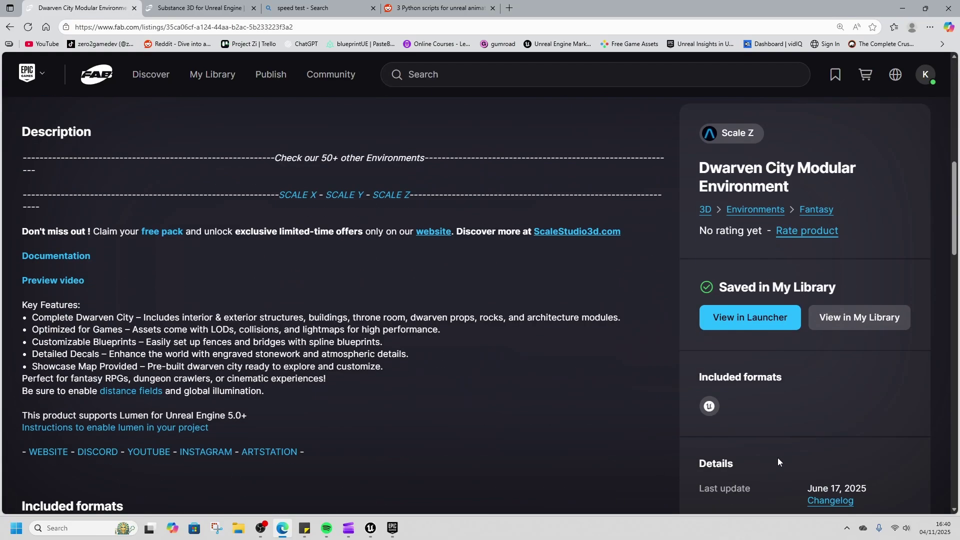
scroll(776, 457, down, 10)
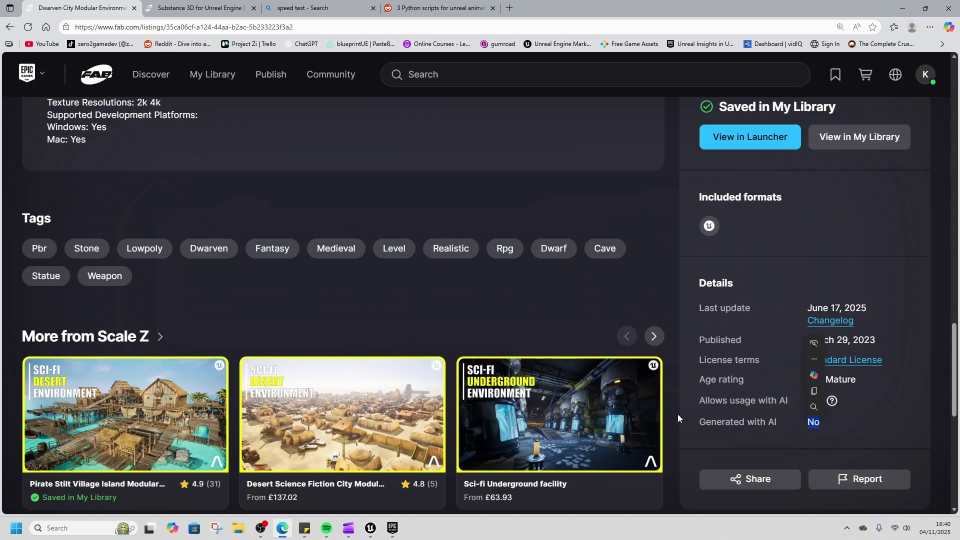
scroll(500, 395, up, 15)
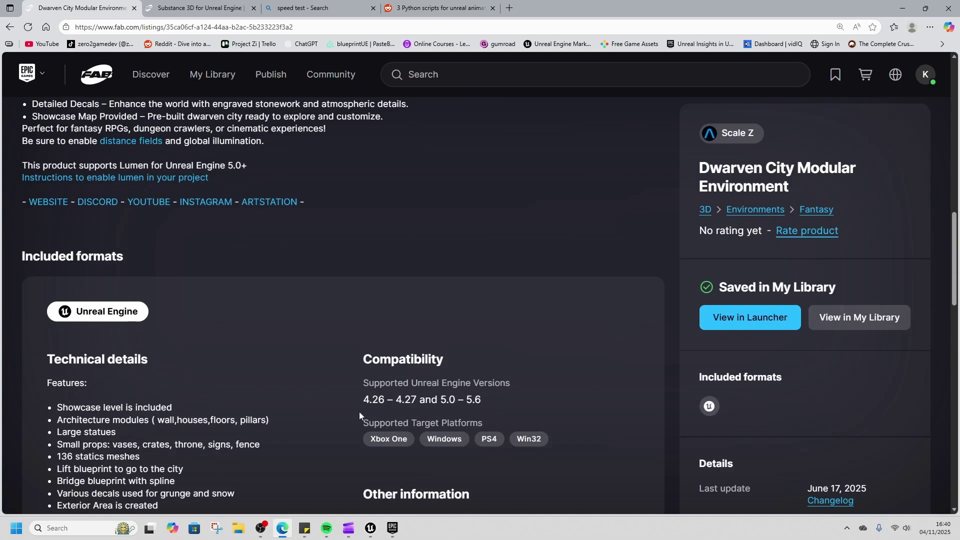
scroll(484, 407, up, 10)
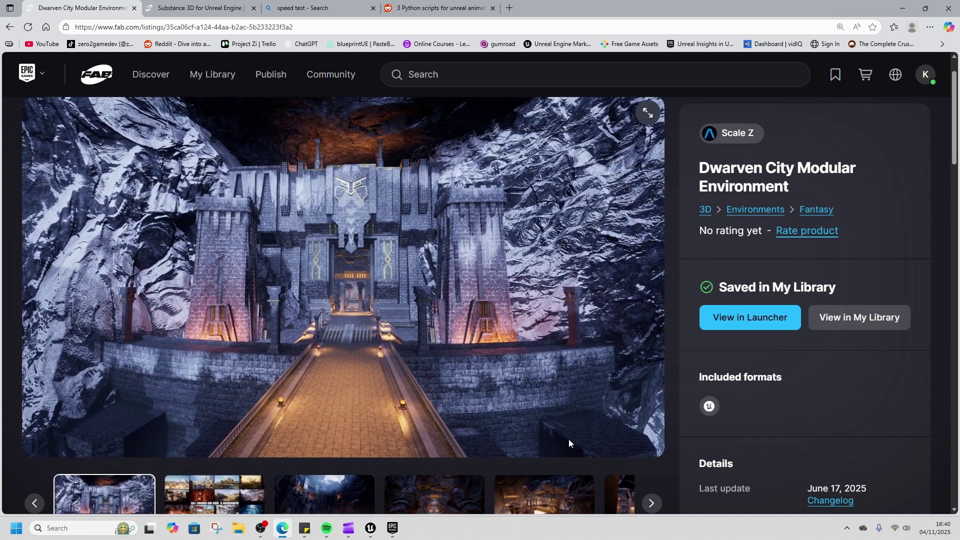
View the second through fifth gallery images of the Dwarven City Modular Environment.
click(215, 495)
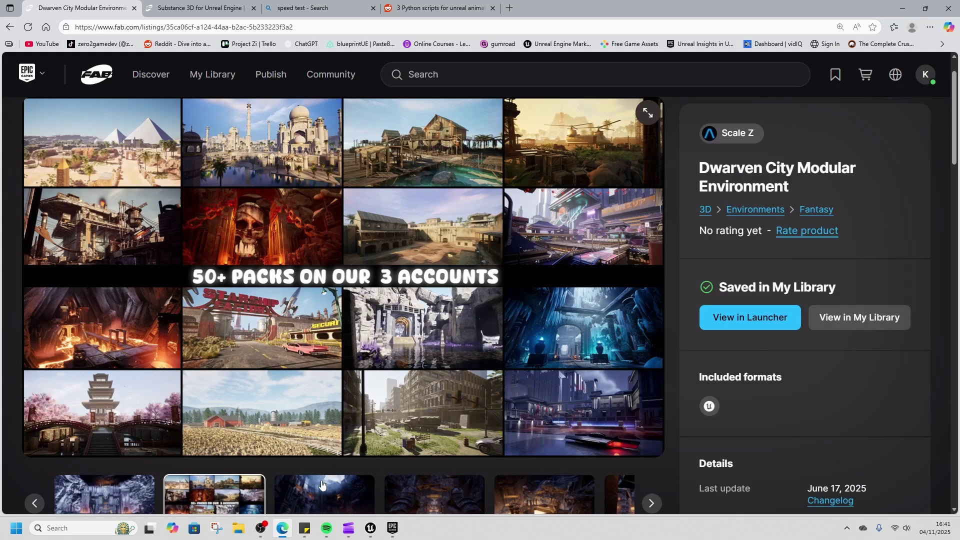
click(350, 500)
click(420, 498)
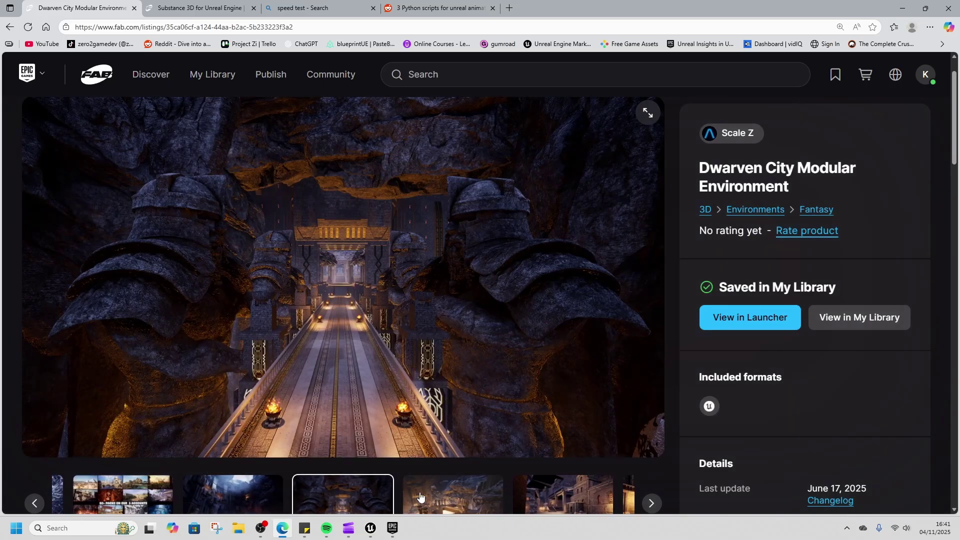
click(424, 500)
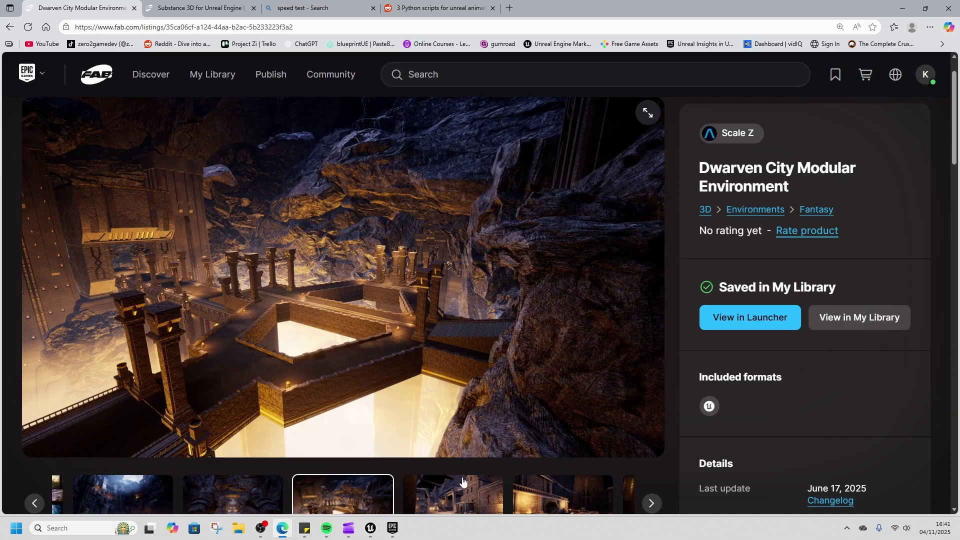
Go back to the free offers, open the Led Light Generator listing and read its description and plugin requirement.
click(10, 26)
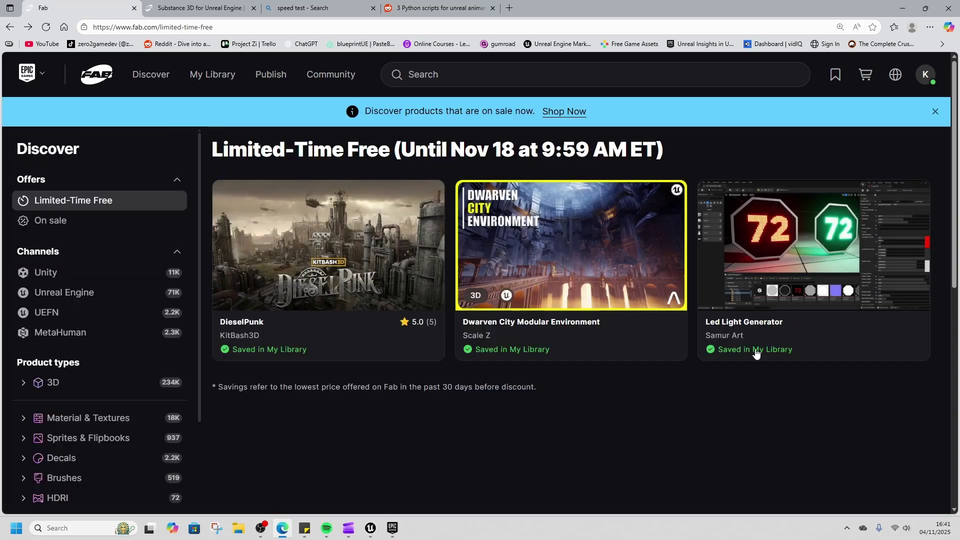
click(831, 339)
scroll(497, 399, down, 2)
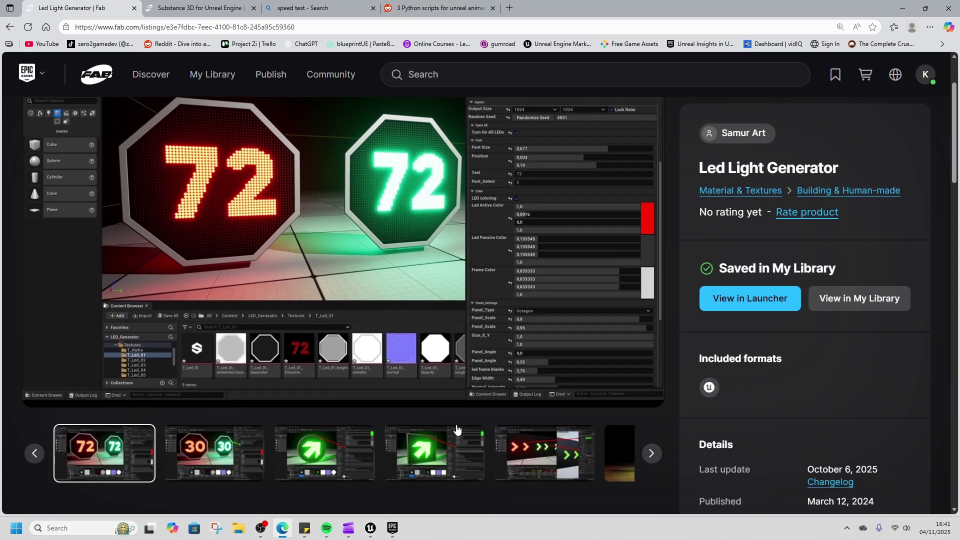
scroll(249, 399, down, 6)
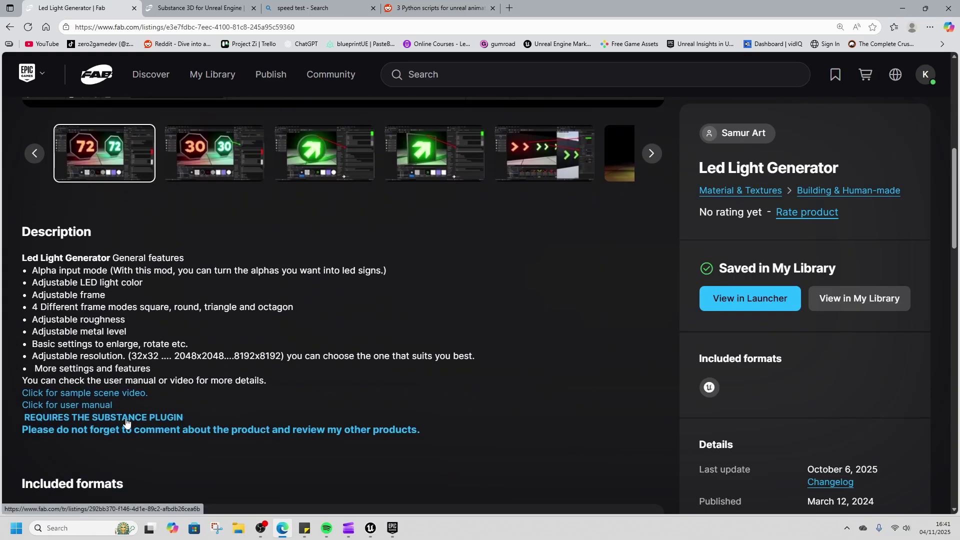
scroll(339, 397, up, 8)
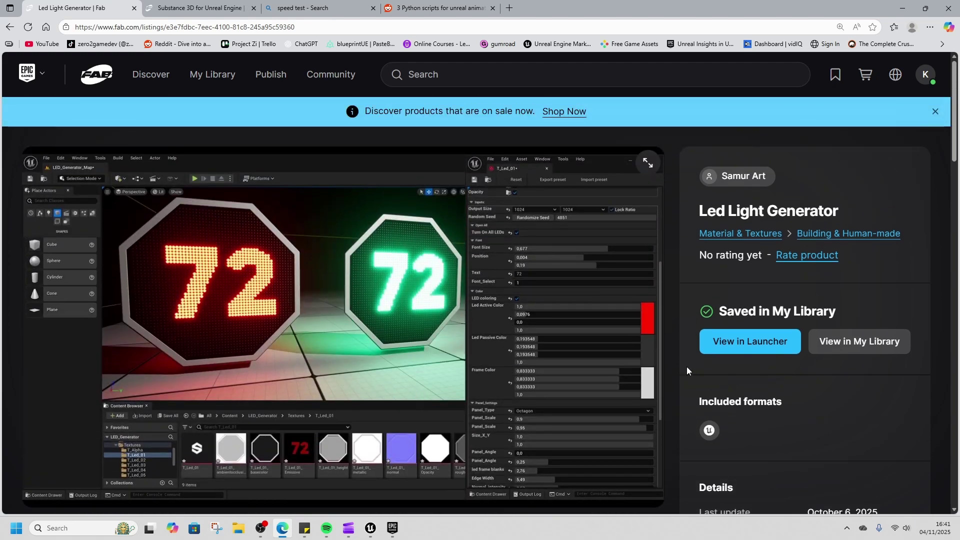
Examine the Led Light Generator's technical details, supported engine versions, publication date and AI-generation entry.
scroll(685, 367, down, 10)
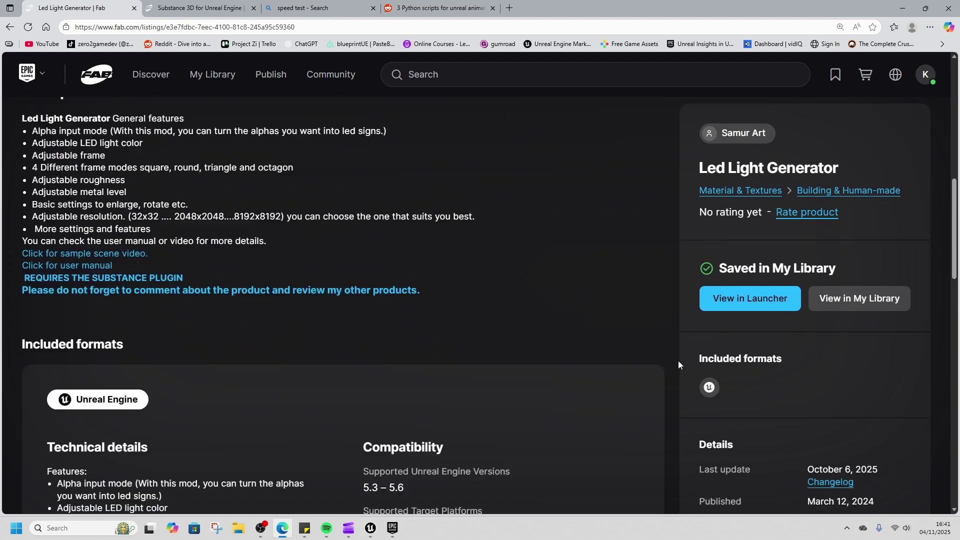
scroll(690, 380, down, 8)
scroll(642, 400, up, 2)
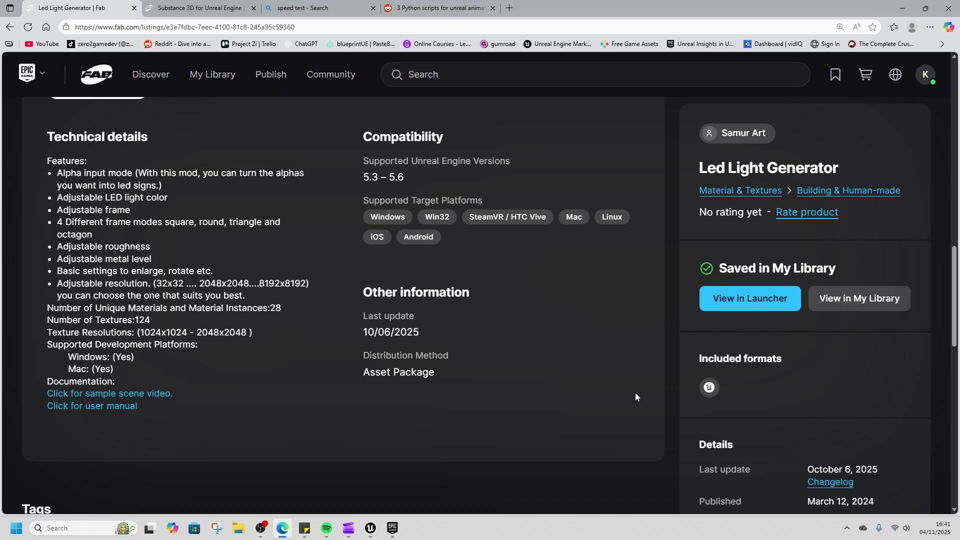
scroll(635, 391, down, 7)
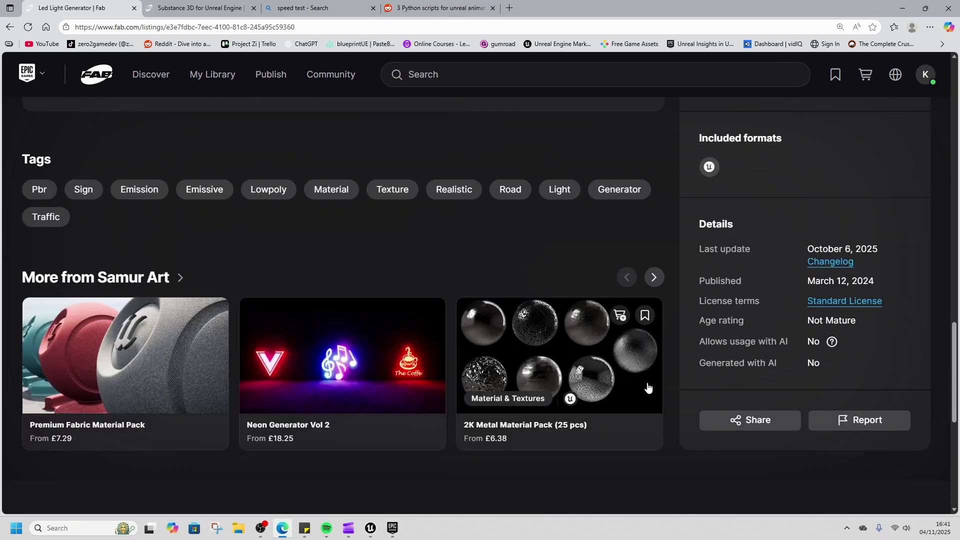
drag(840, 366, 703, 377)
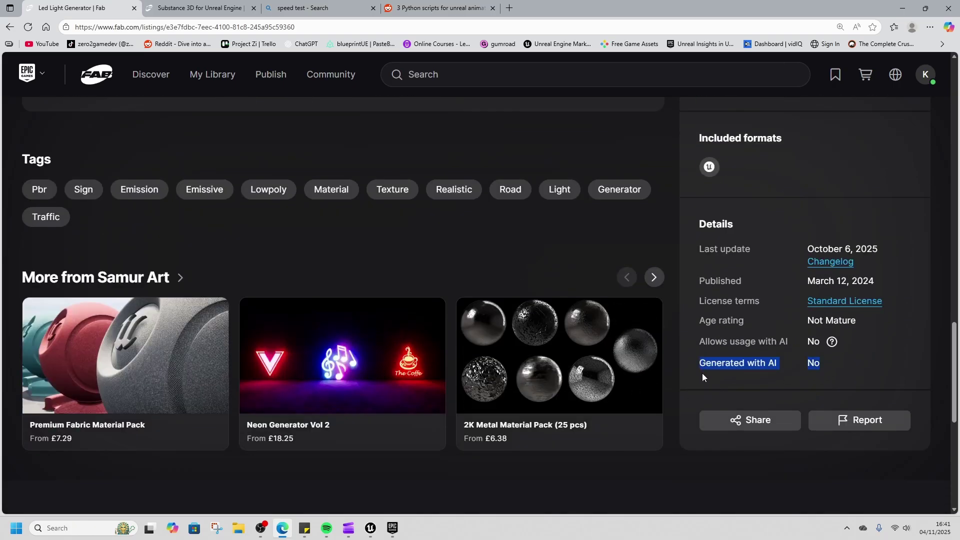
drag(890, 285, 805, 287)
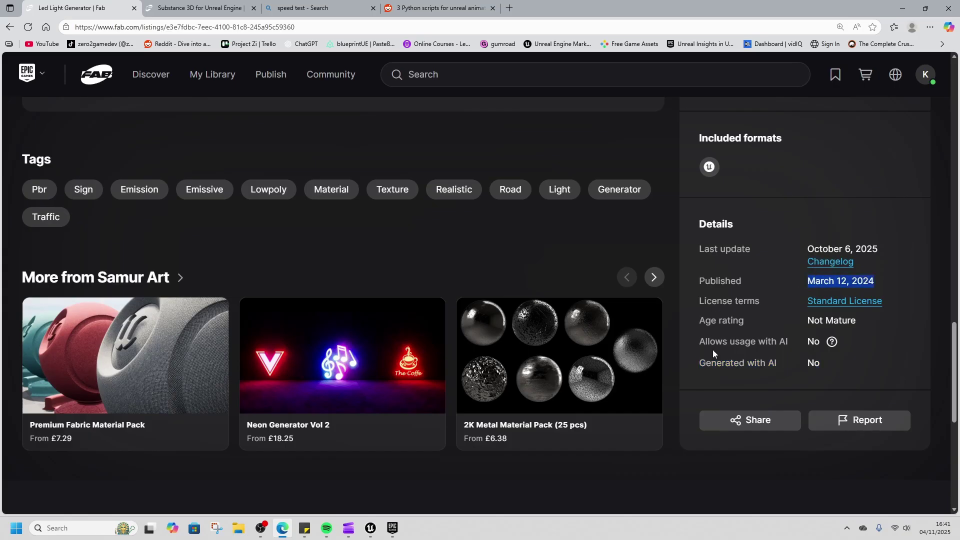
scroll(539, 349, up, 12)
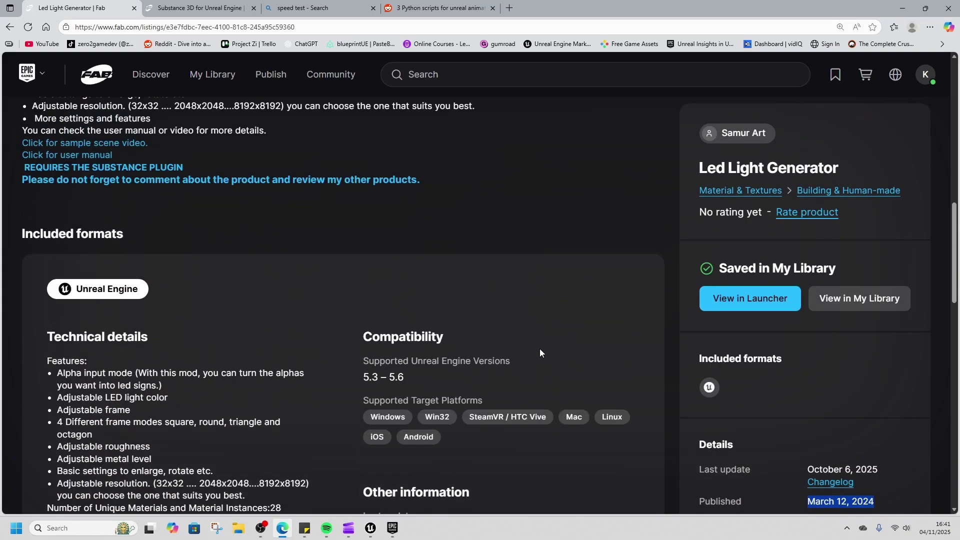
scroll(539, 349, up, 8)
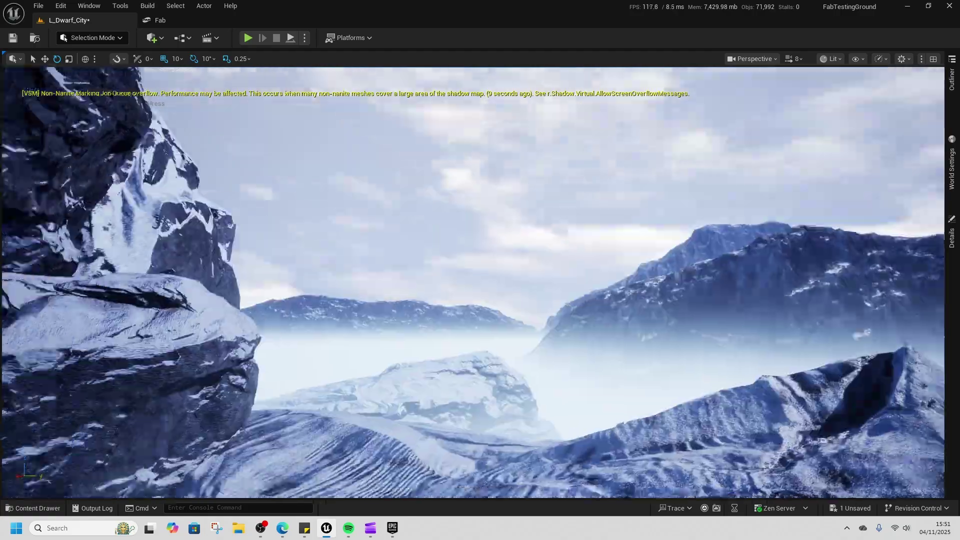
Switch to Unreal Editor and fly through the L_Dwarf_City level, inspecting its snowy exterior, statue halls and pillared bridge.
right_drag(480, 282, 250, 310)
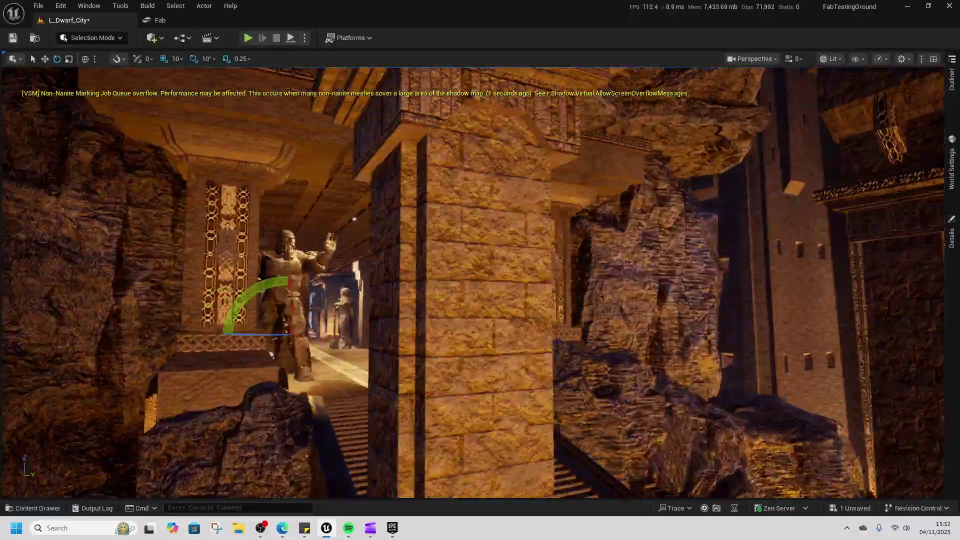
right_drag(473, 282, 550, 325)
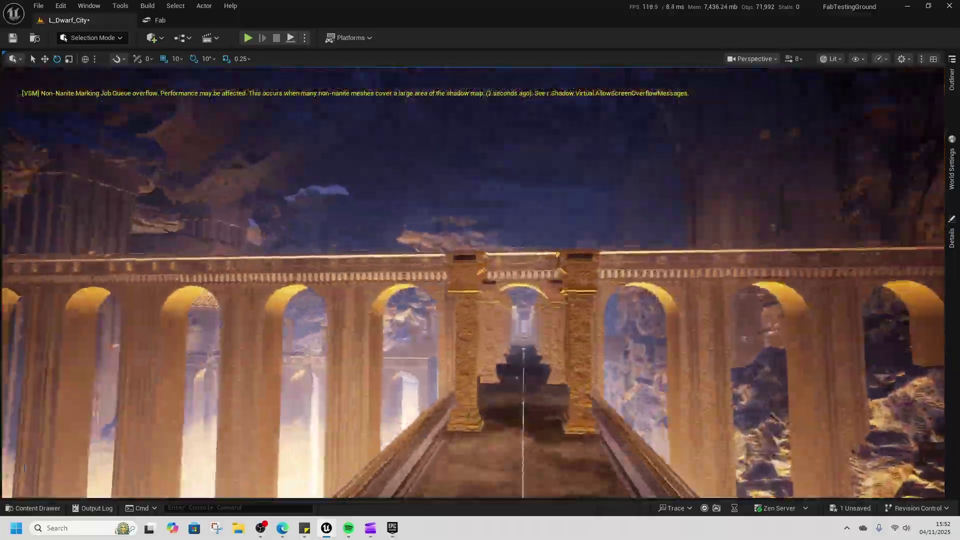
right_drag(480, 283, 555, 325)
key(w)
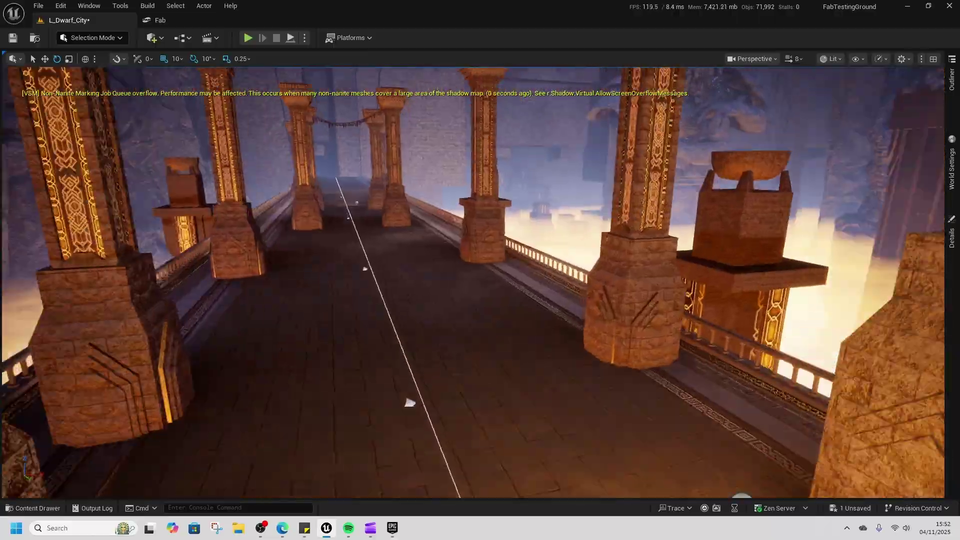
key(w)
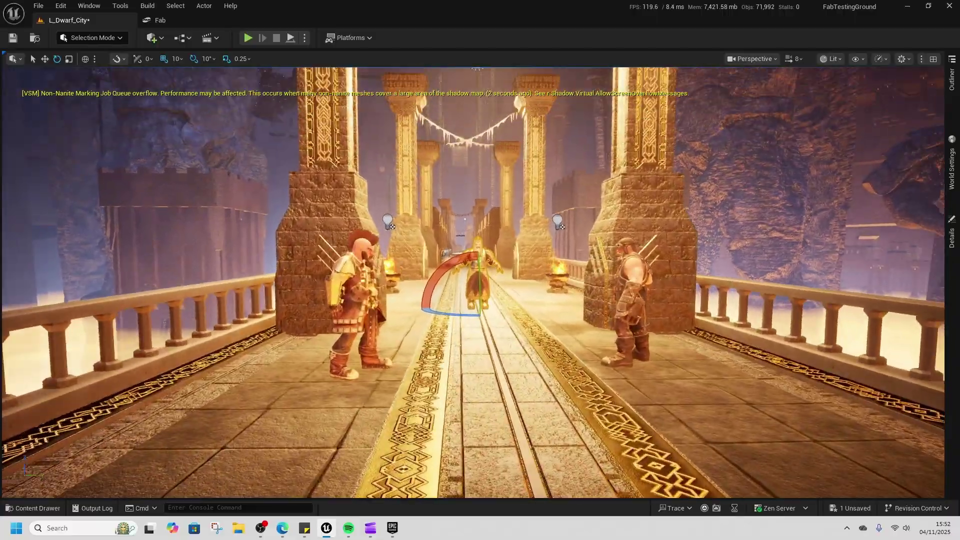
Play-test L_Dwarf_City by running the character along the bridge and pillared hall, and end the play session.
key(alt+p)
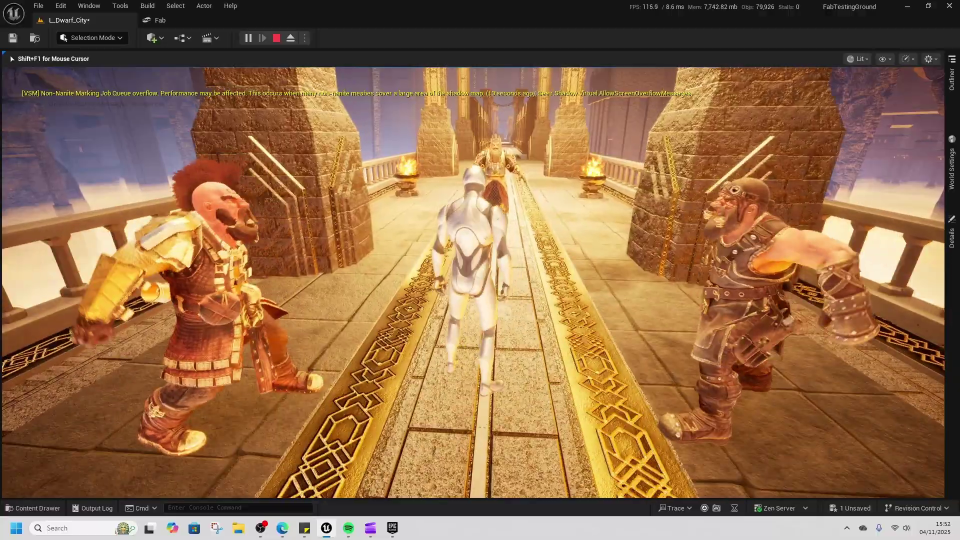
key(w)
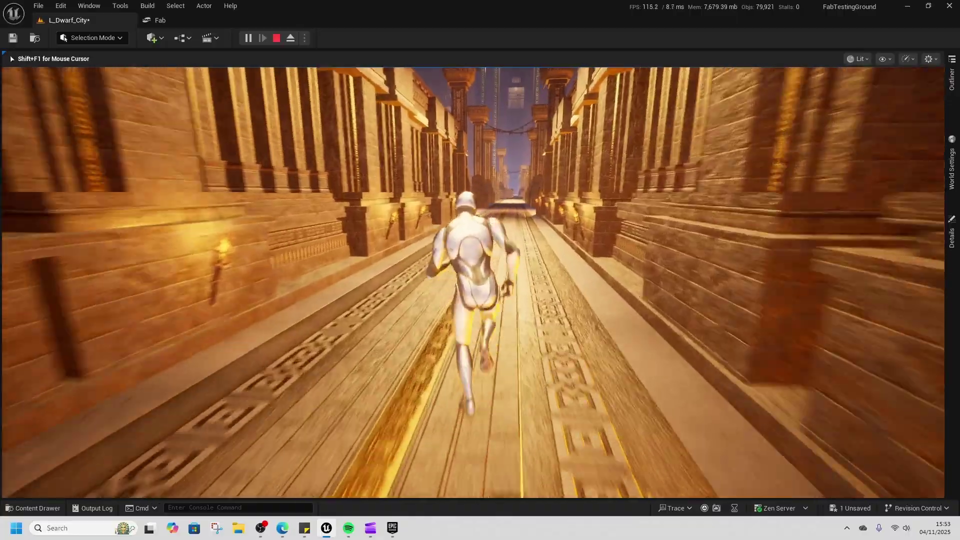
key(q)
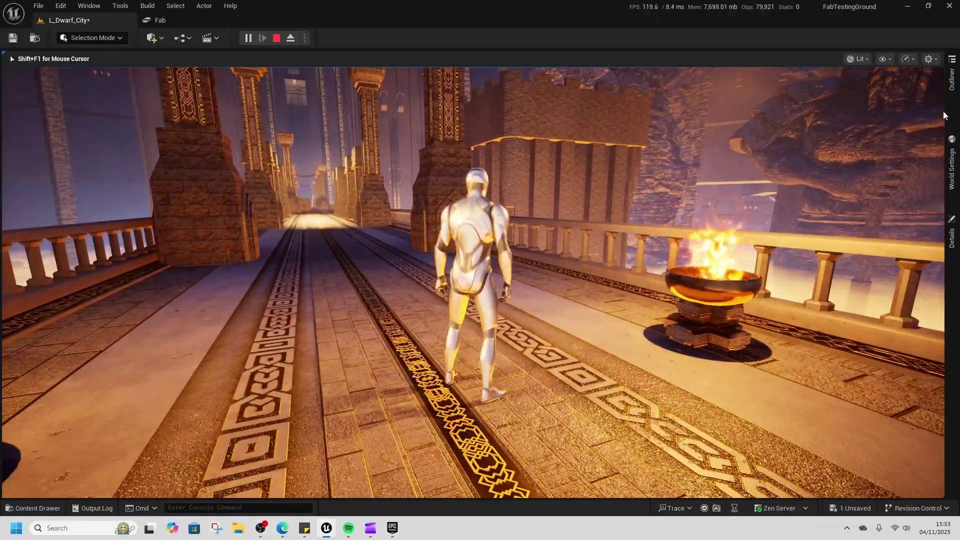
key(alt+Tab)
key(Escape)
click(276, 38)
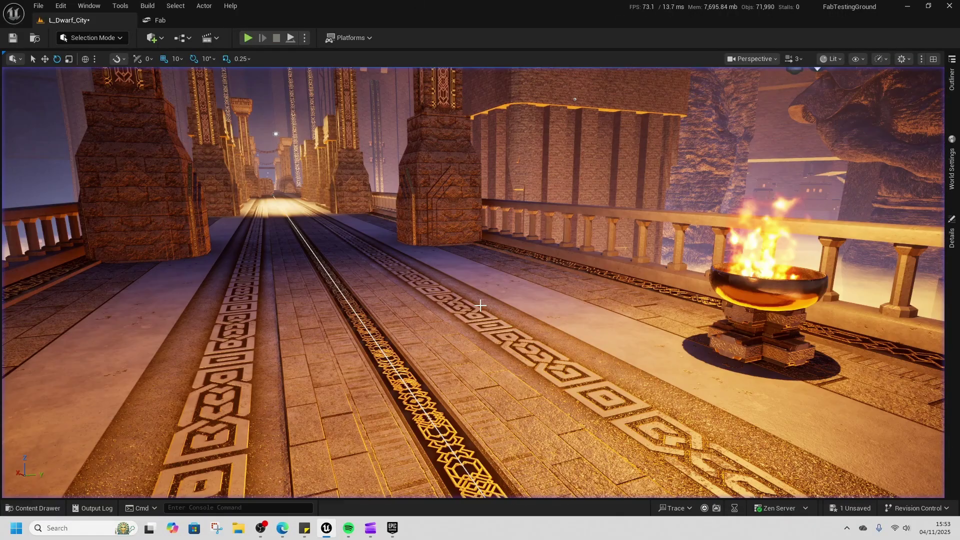
Load the L_Assets level and start simulating it.
key(ctrl+space)
click(454, 188)
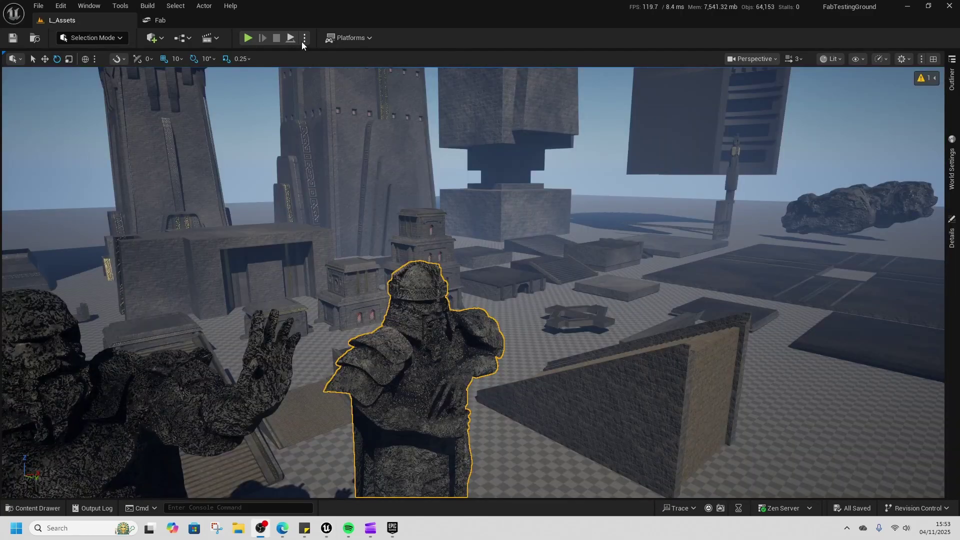
click(304, 38)
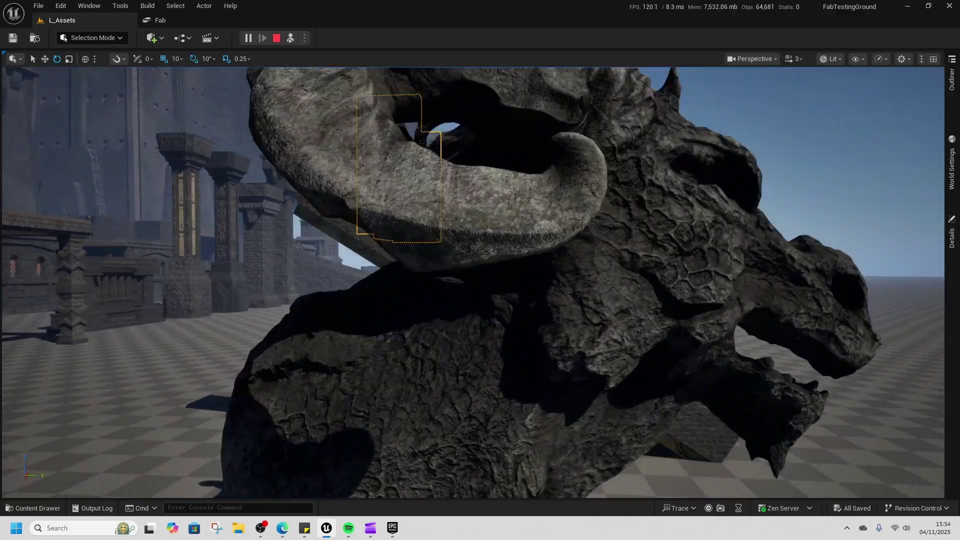
Fly around the L_Assets showcase to inspect the stone creature statue, pillars and modular building pieces.
key(d)
right_drag(473, 283, 342, 180)
key(w)
key(a)
key(a)
key(d)
key(w)
key(s)
key(w)
key(w)
key(a)
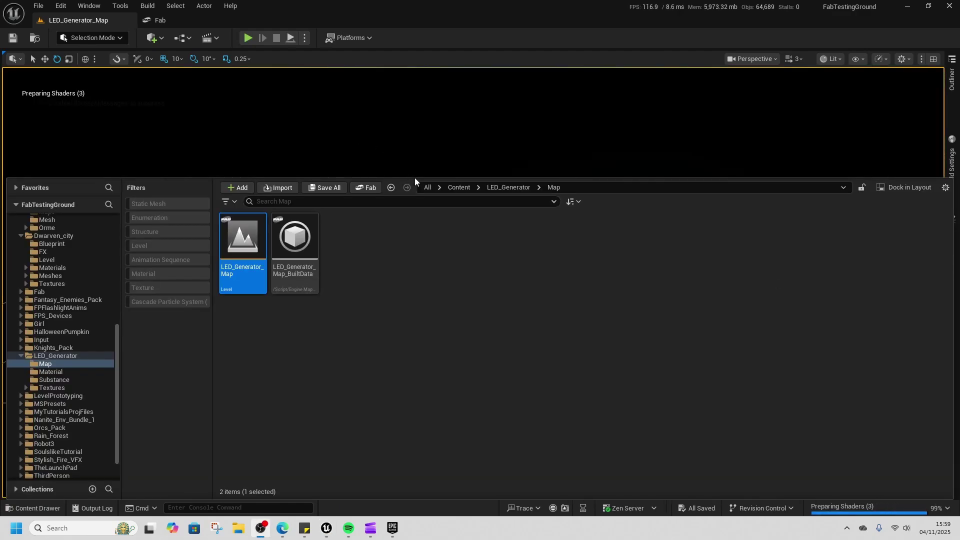
Shrink the content drawer over LED_Generator_Map and fly up to the triangular LED signs.
drag(413, 178, 395, 355)
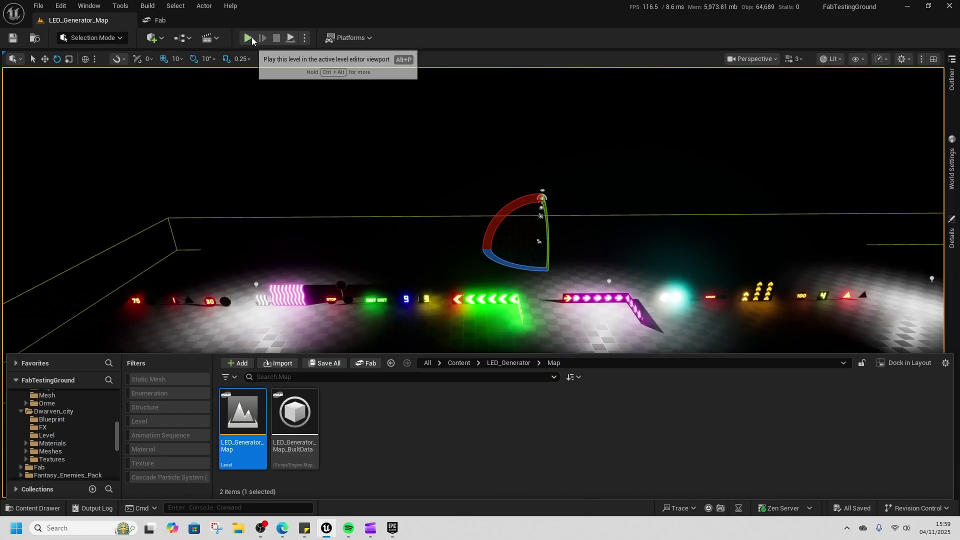
right_drag(380, 200, 510, 240)
key(w)
key(w)
right_drag(480, 270, 510, 245)
key(d)
key(w)
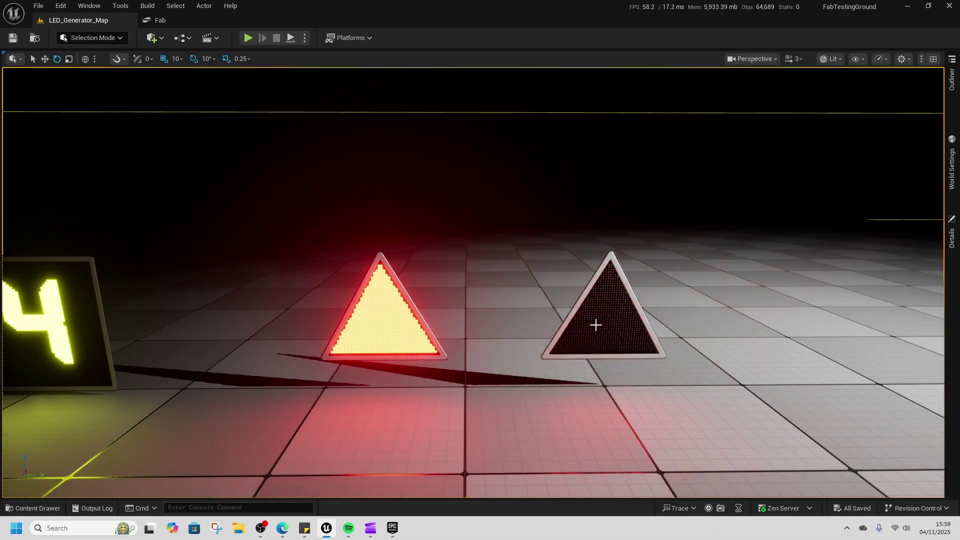
Fly back along the row of LED signs to inspect the others, ending at the wavy-patterned panels.
click(596, 325)
key(a)
mouse_move(595, 325)
right_down()
mouse_move(579, 312)
mouse_move(595, 325)
right_up()
key(s)
key(w)
key(a)
right_drag(490, 349, 490, 348)
Duplicate the small white wavy LED panel and move the copy onto the open floor in front of the original.
click(515, 325)
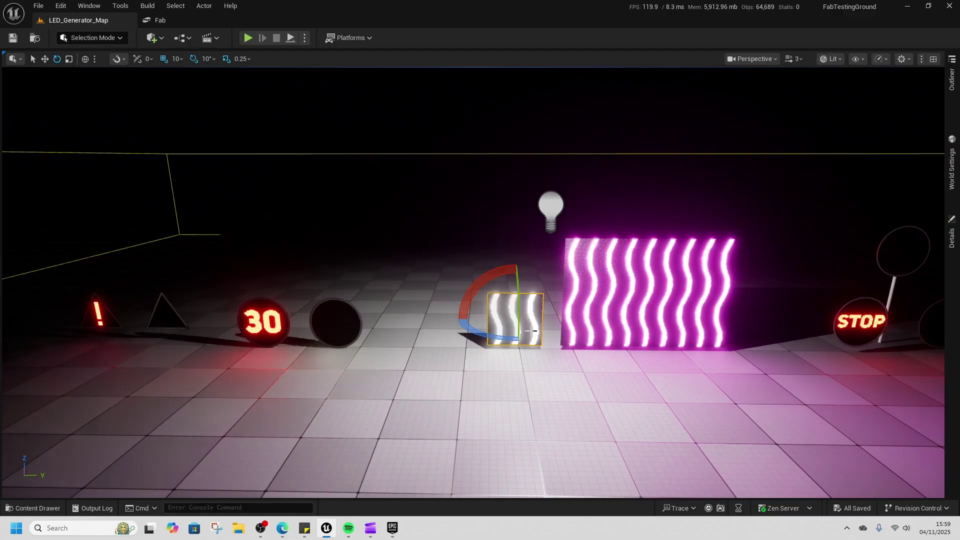
key(ctrl+d)
key(w)
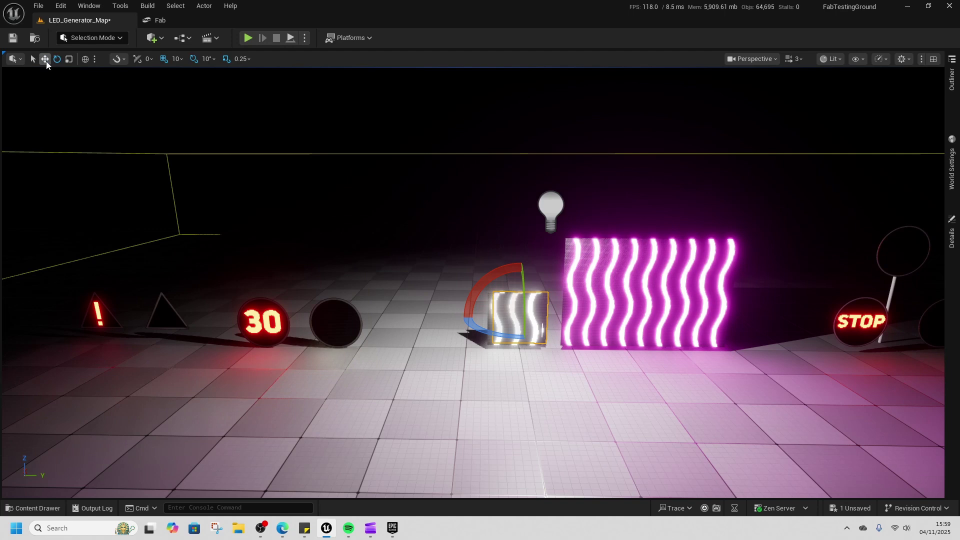
alt+drag(525, 308, 466, 300)
right_drag(466, 301, 540, 300)
key(a)
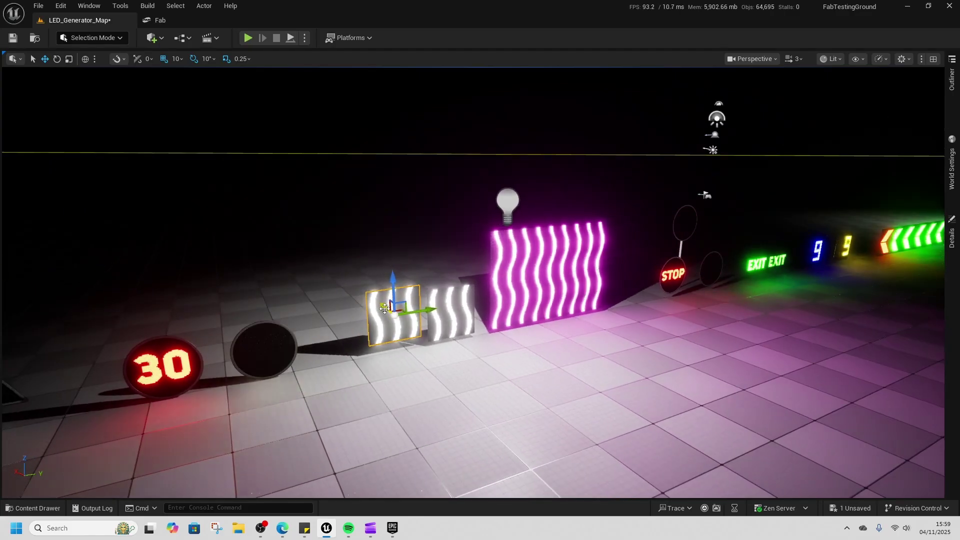
drag(378, 295, 485, 364)
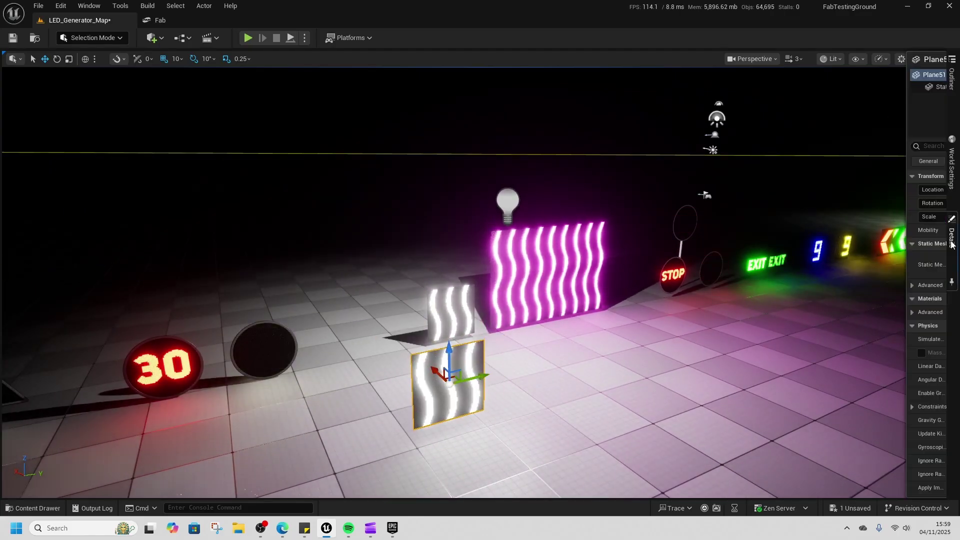
Look in LED_Generator's Substance folder, return to the root Content folder and open the project settings.
key(ctrl+space)
double_click(343, 345)
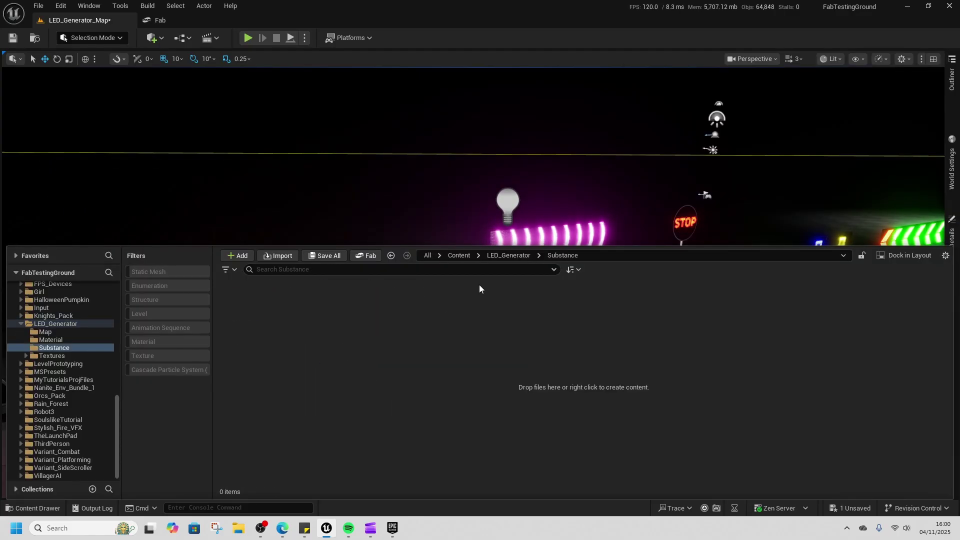
click(508, 256)
click(459, 256)
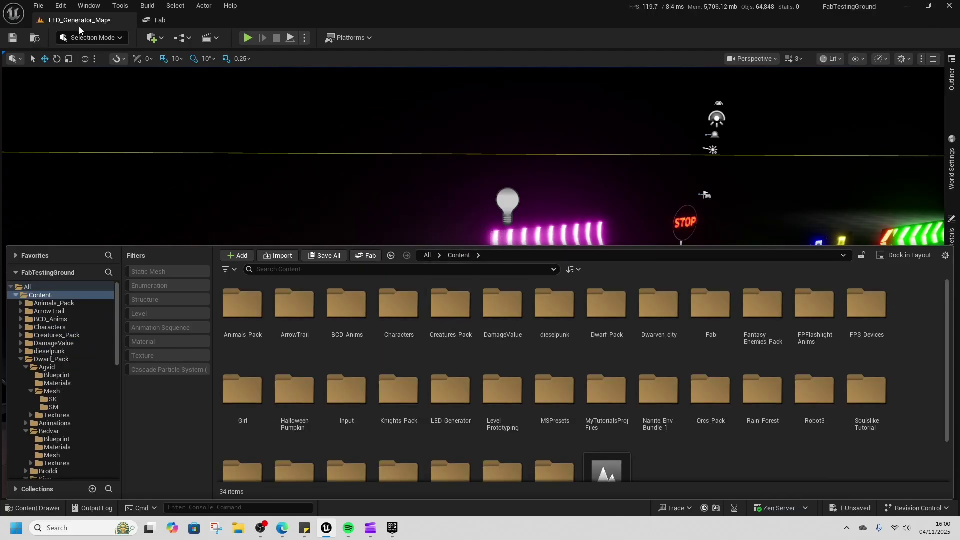
click(61, 6)
click(102, 168)
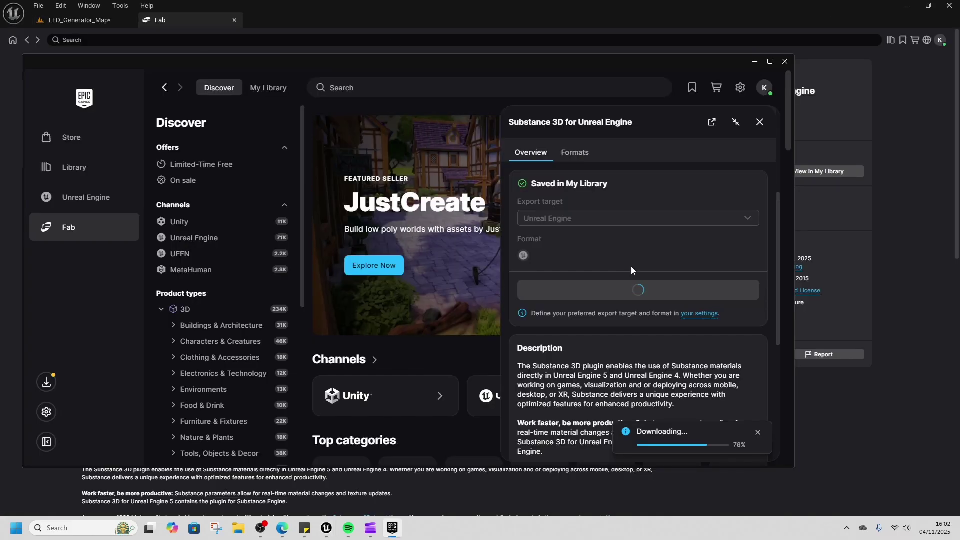
View the preview of Substance 3D for Unreal Engine in the launcher, and return to the editor's Fab window to show My Library.
scroll(631, 270, up, 4)
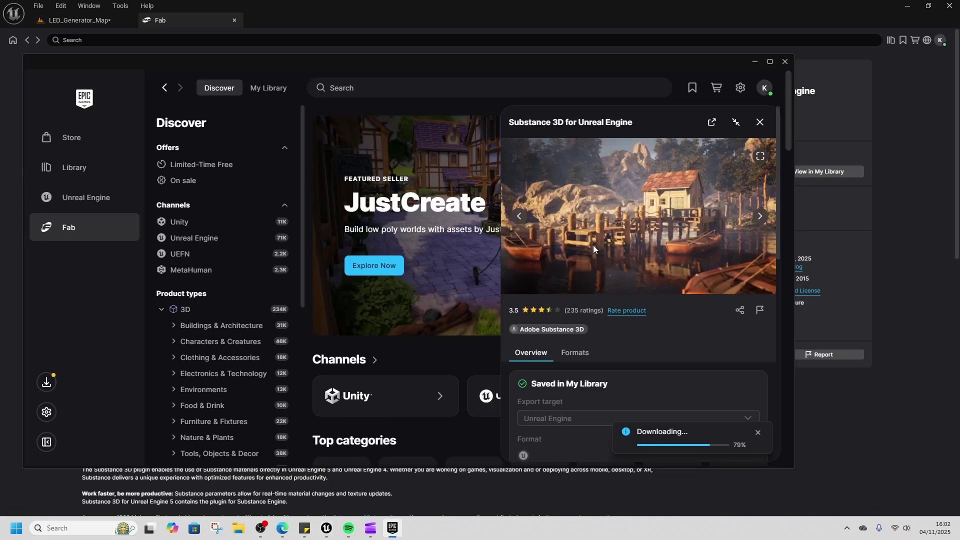
click(362, 17)
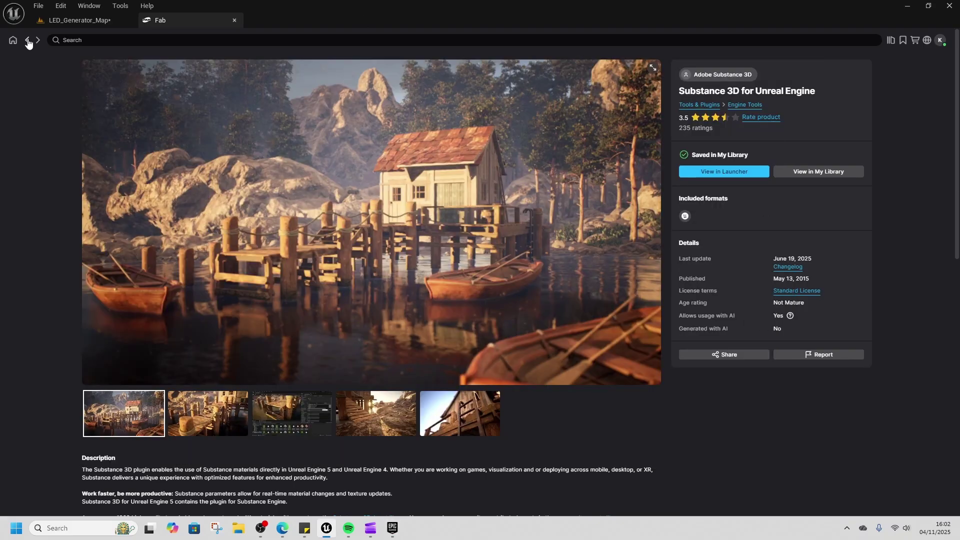
click(893, 43)
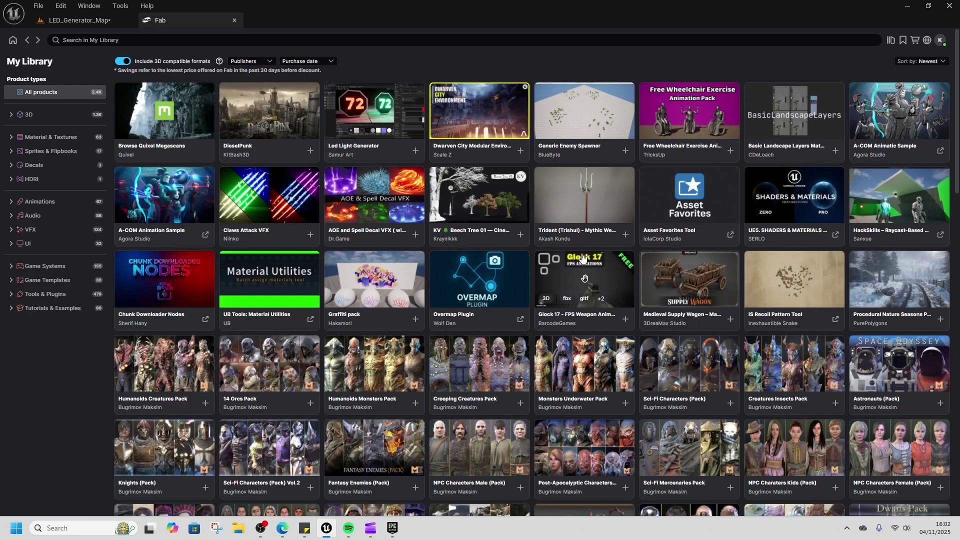
Open the Led Light Generator listing and check its supported Unreal Engine versions and description.
click(346, 142)
scroll(433, 326, down, 5)
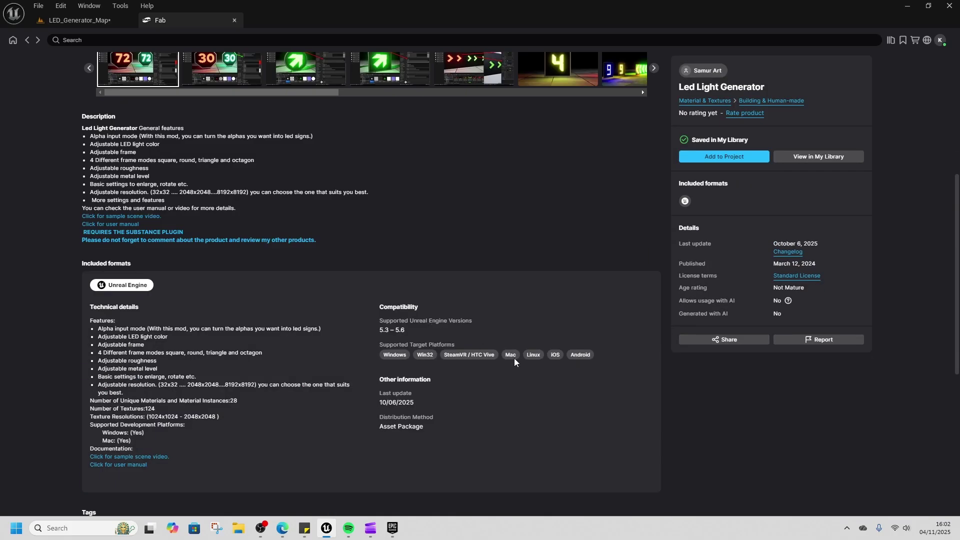
drag(369, 338, 389, 332)
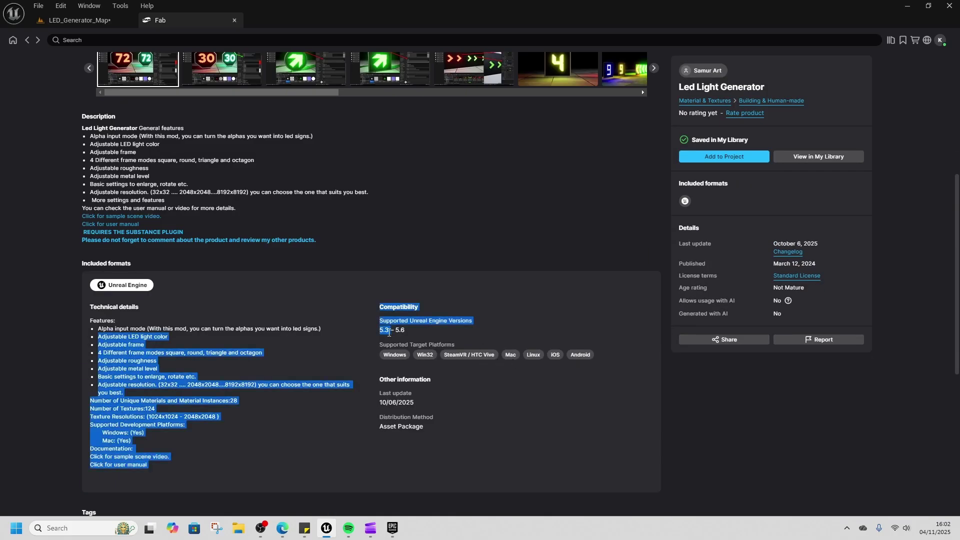
click(386, 330)
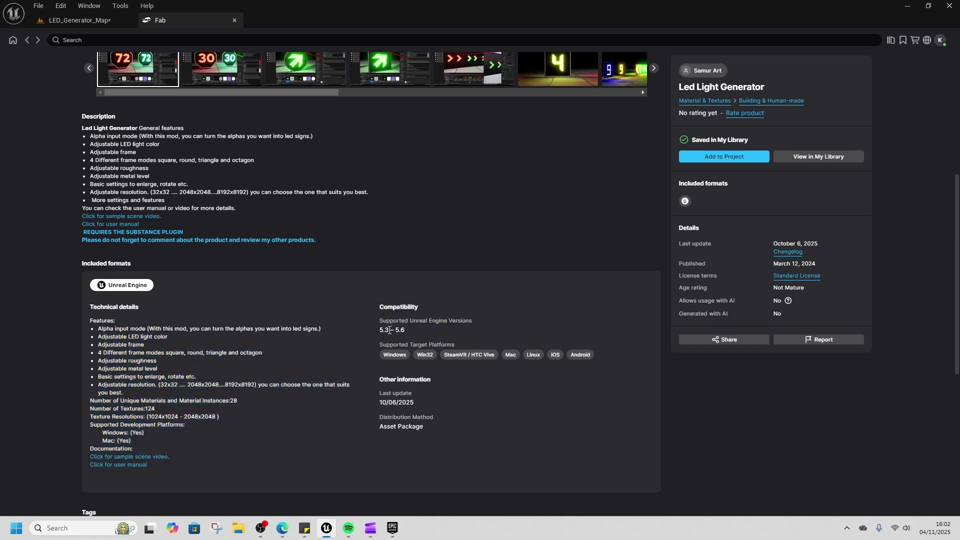
drag(390, 330, 379, 334)
click(361, 339)
scroll(385, 306, up, 3)
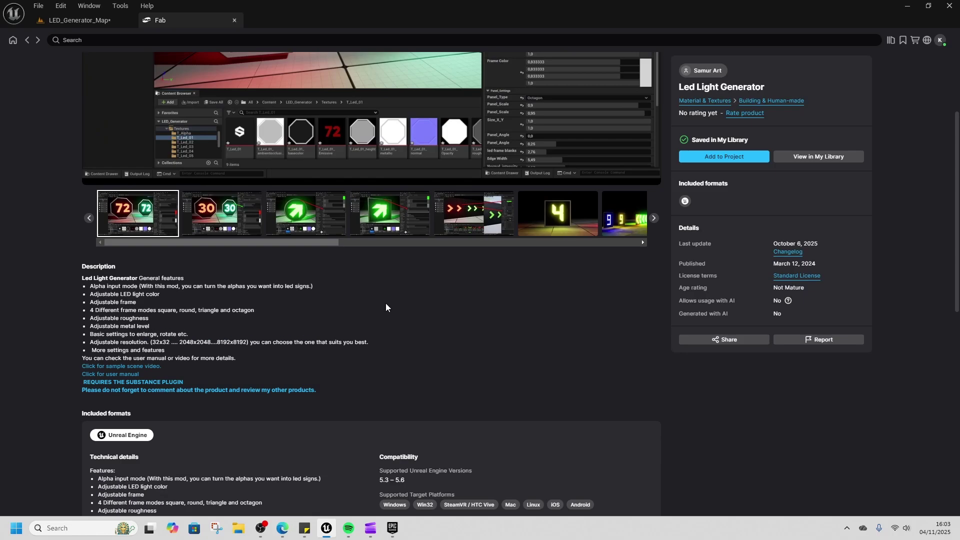
click(914, 7)
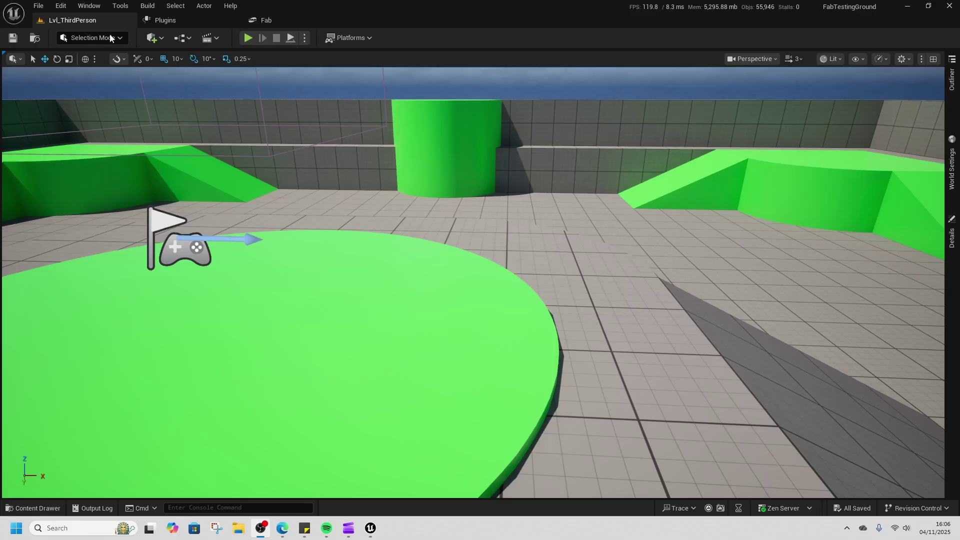
Enable the Substance in UE5 plugin and restart the editor.
click(61, 5)
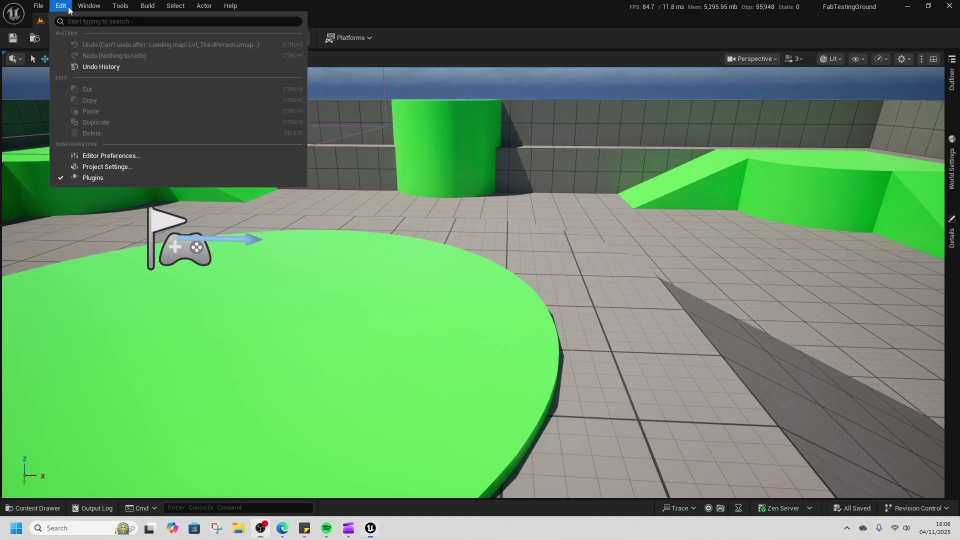
click(98, 178)
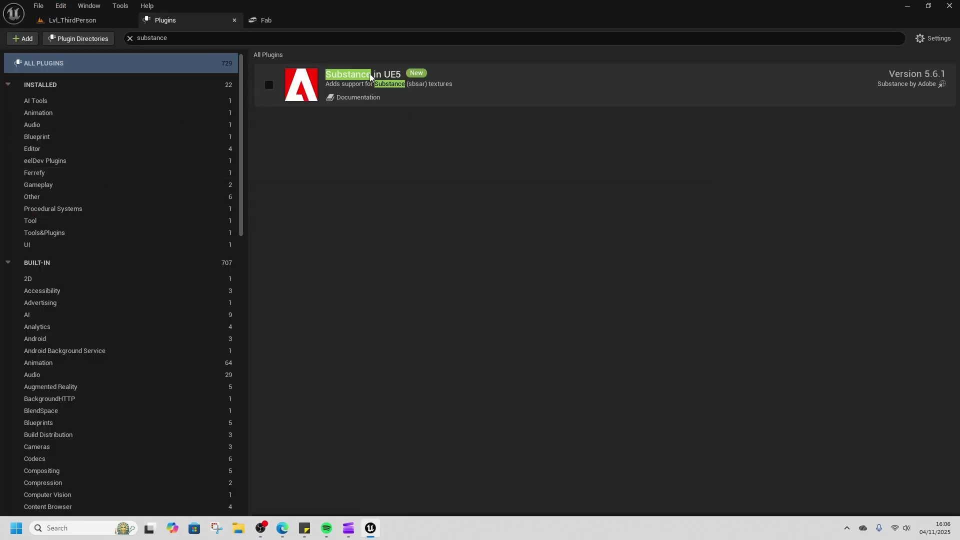
click(269, 85)
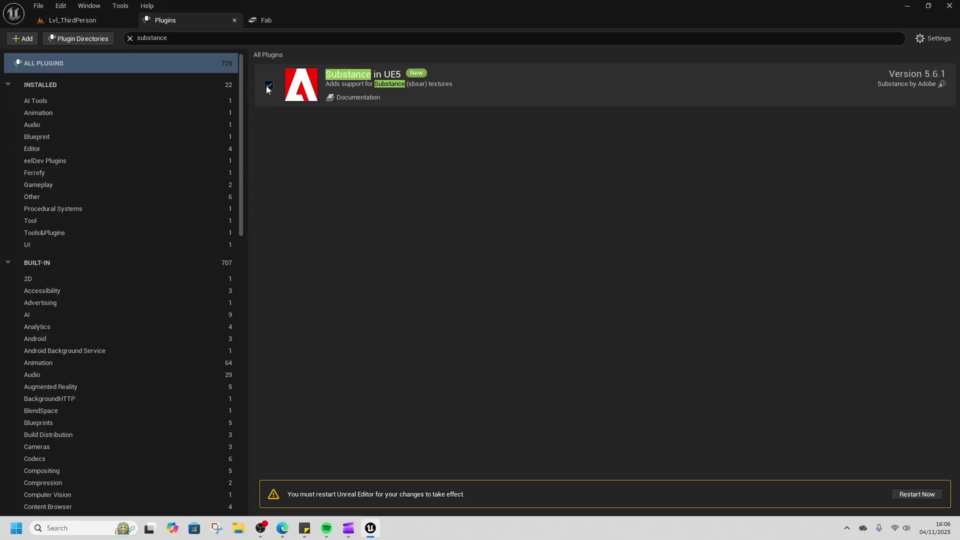
click(912, 495)
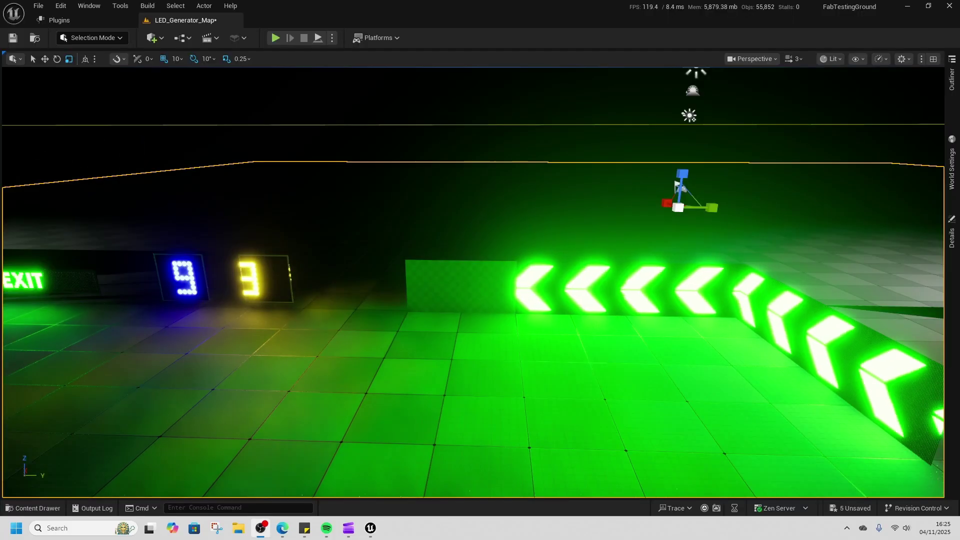
Show the content browser in LED_Generator_Map, and read the LED_Generator_How to use PDF's font, color and panel settings in the web browser.
right_drag(484, 362, 422, 373)
key(ctrl+space)
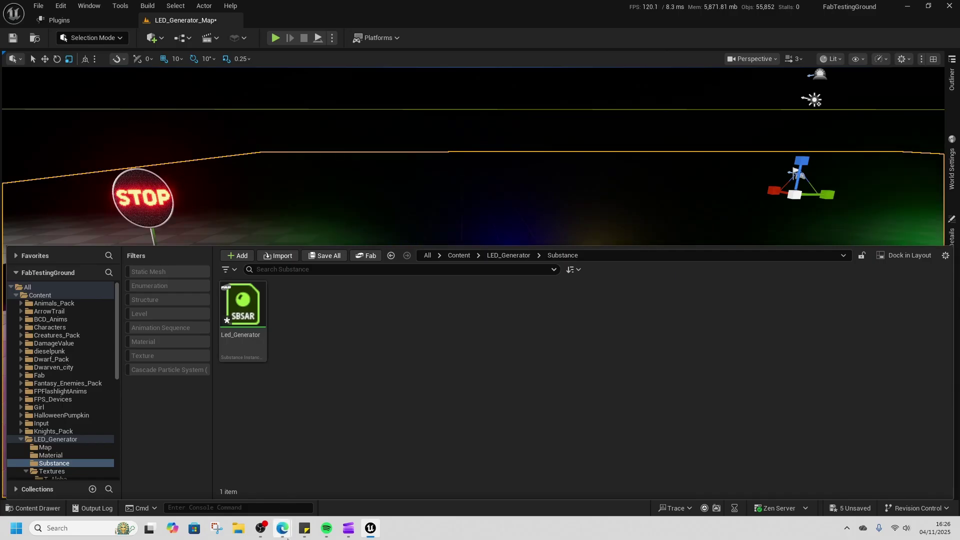
mouse_move(282, 528)
click(338, 487)
scroll(544, 326, up, 10)
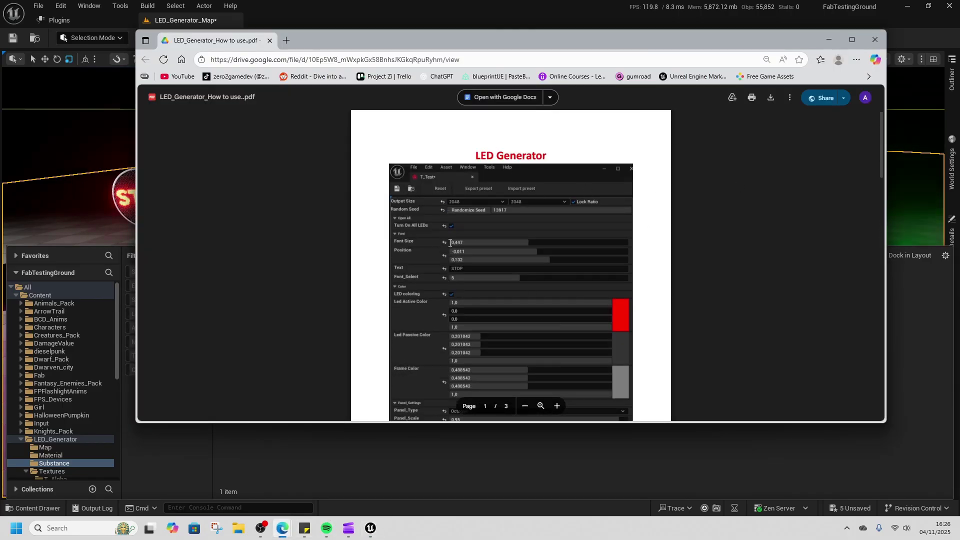
scroll(518, 240, down, 10)
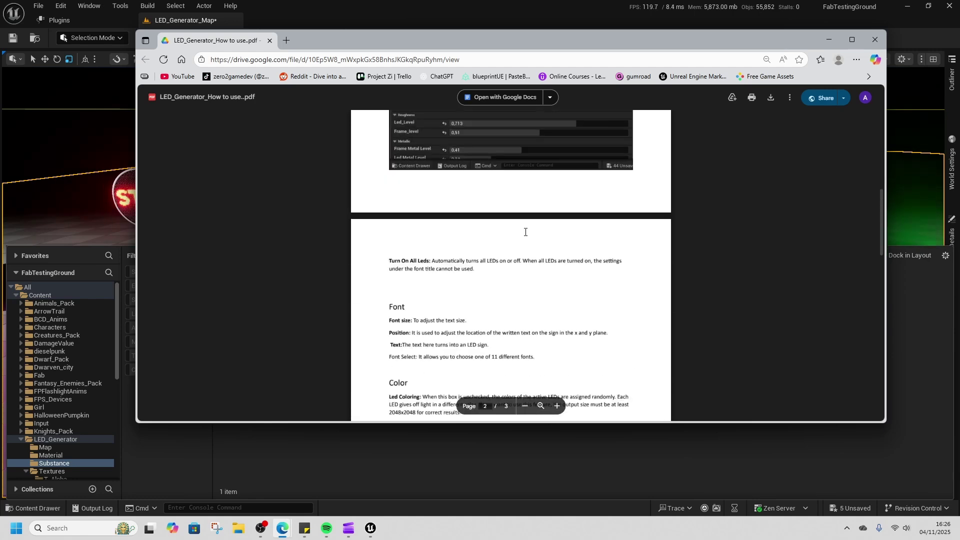
scroll(527, 235, down, 2)
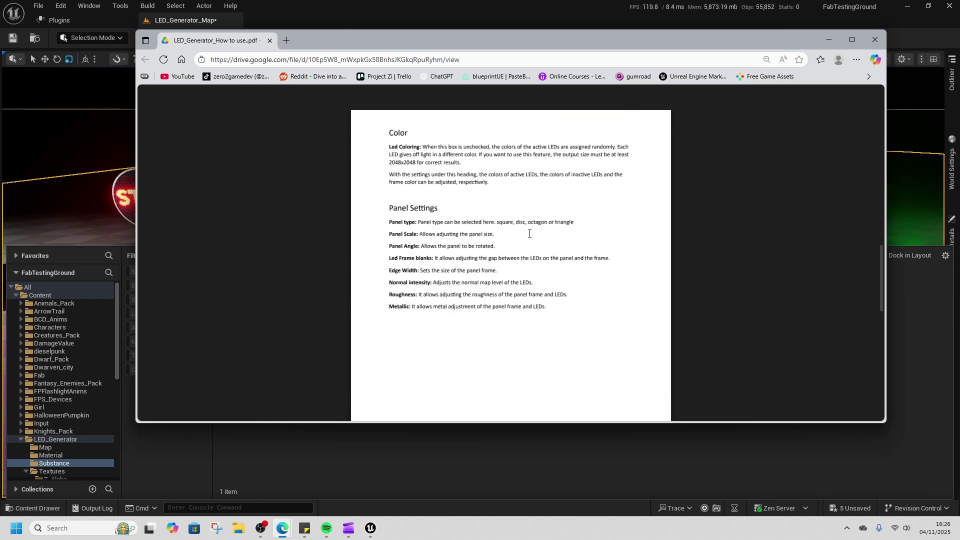
click(833, 40)
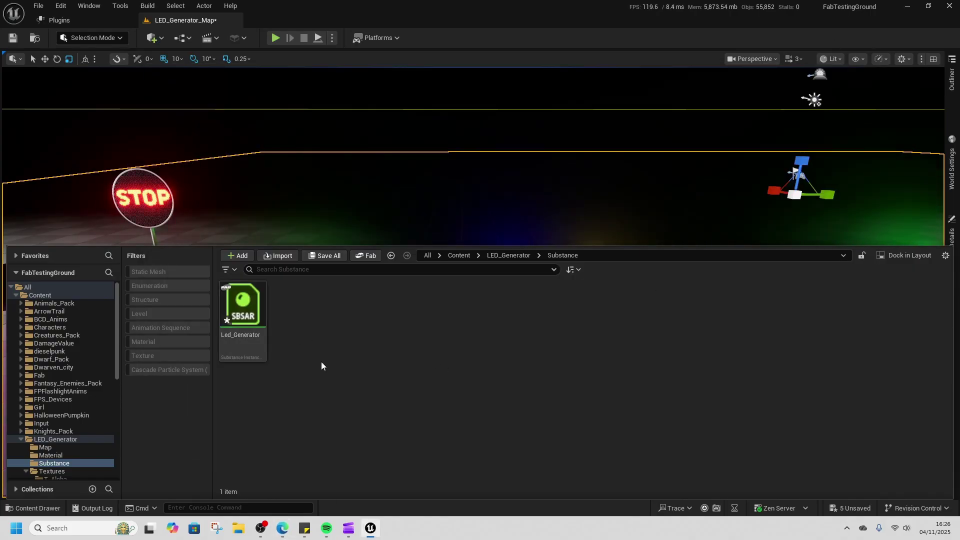
Create a new graph instance of Led_Generator with the default import options and select Led_Generator_INST.
right_click(240, 345)
mouse_move(320, 58)
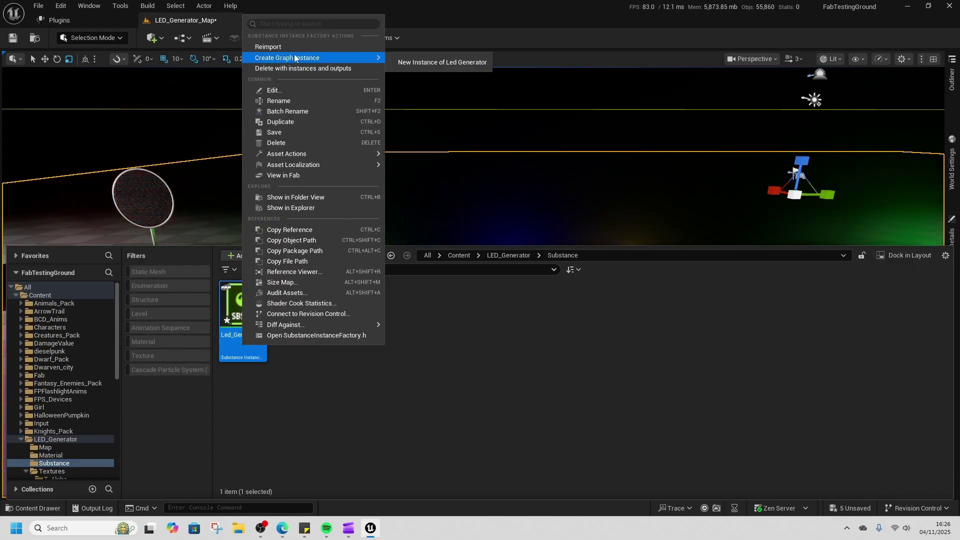
click(443, 62)
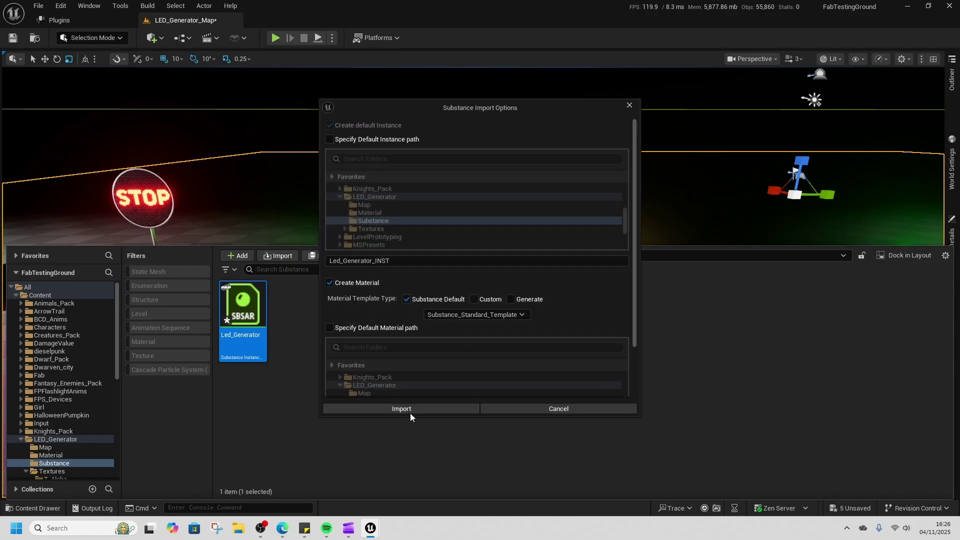
click(409, 411)
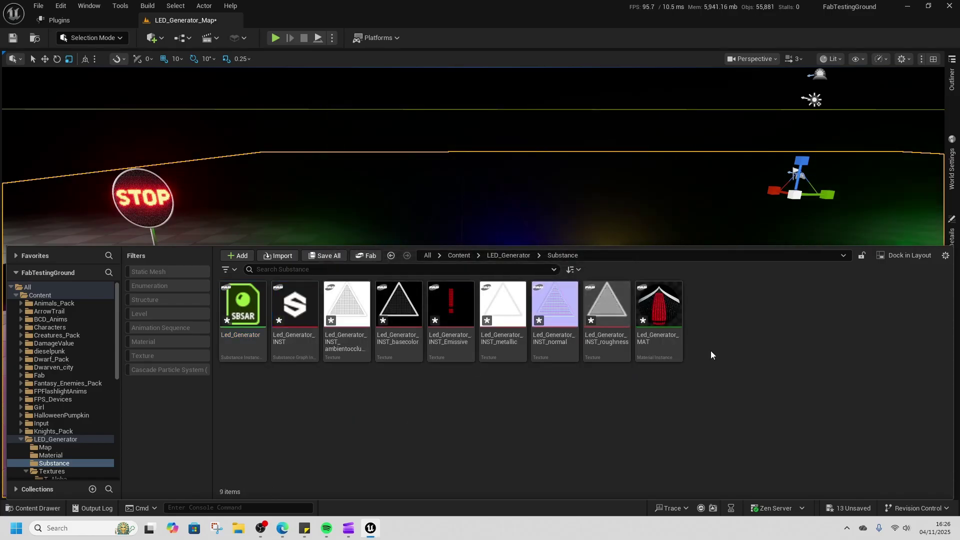
click(306, 346)
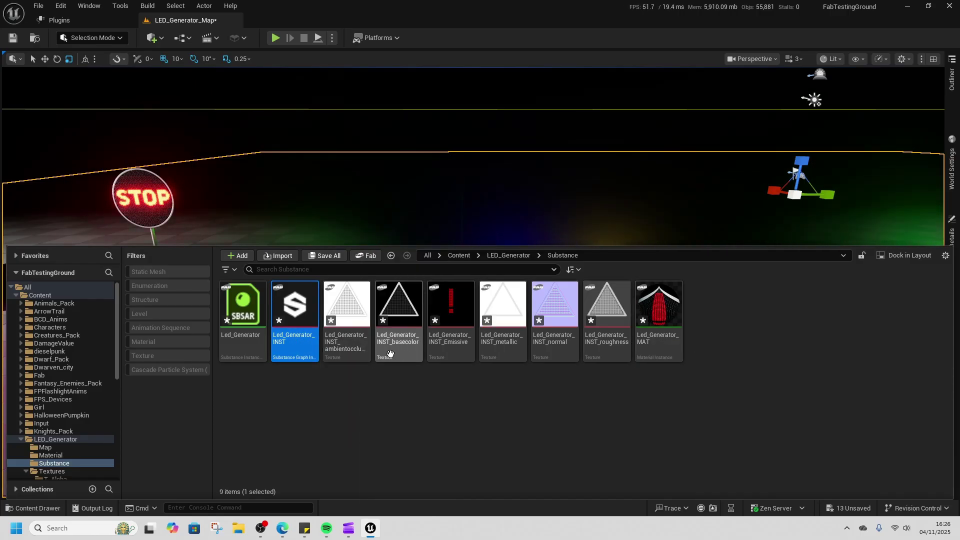
click(299, 379)
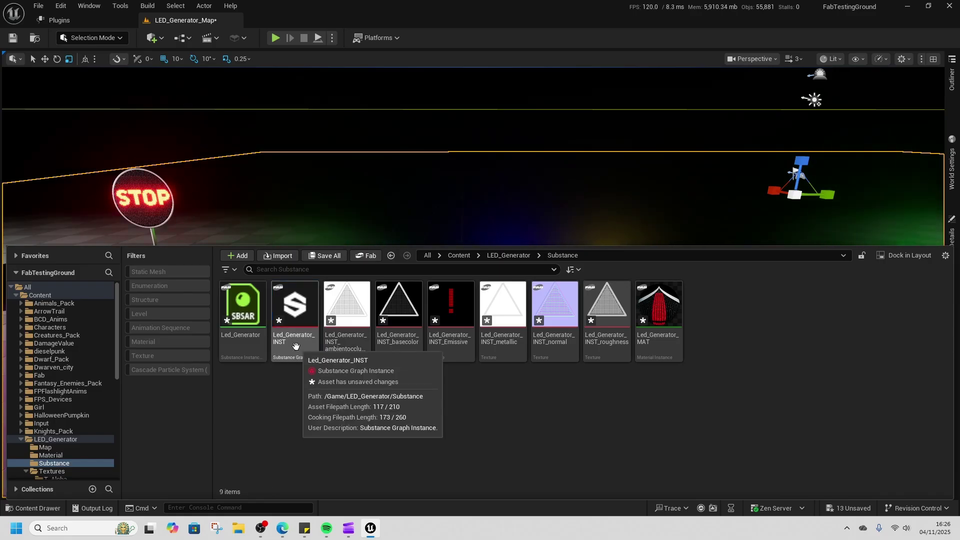
Set Led_Generator_INST's text to "Subscribe" and its panel type to Octagon, and check the regenerated emissive texture and Led_Generator_MAT.
double_click(295, 345)
scroll(246, 186, down, 5)
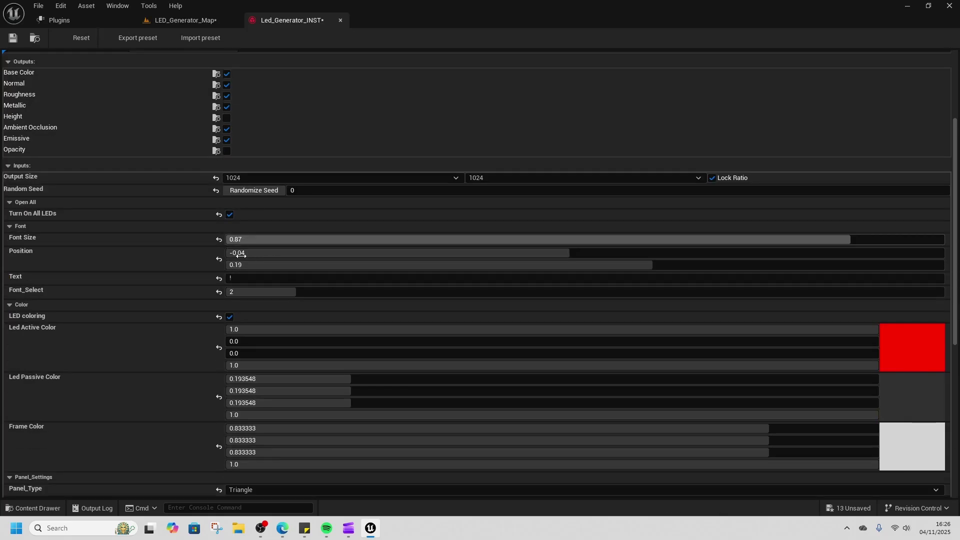
scroll(253, 243, down, 1)
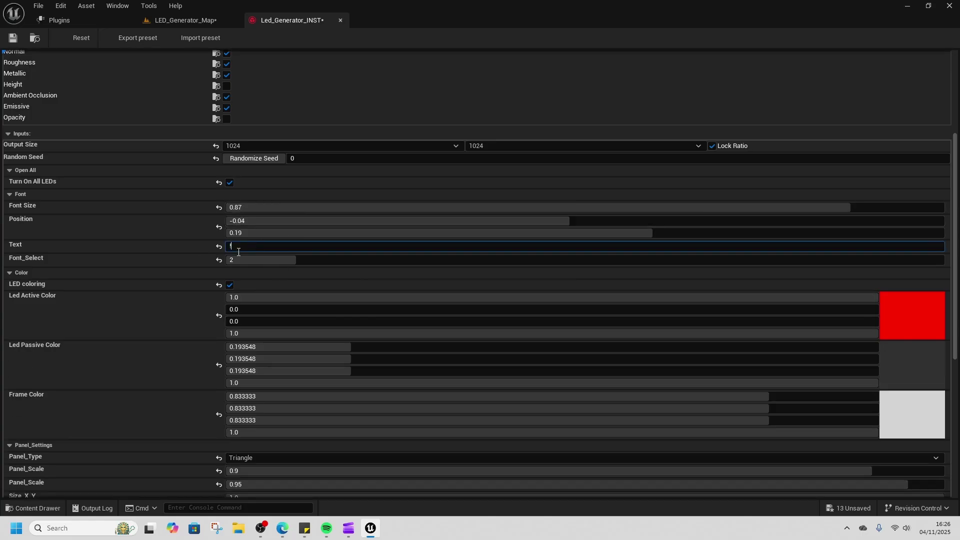
text(Subscribe)
scroll(272, 399, down, 3)
click(260, 378)
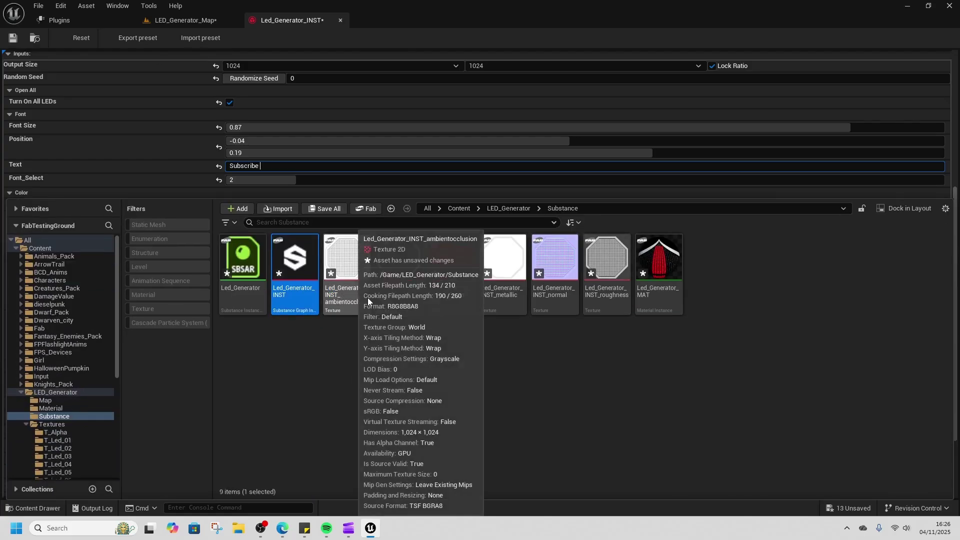
click(652, 297)
click(459, 306)
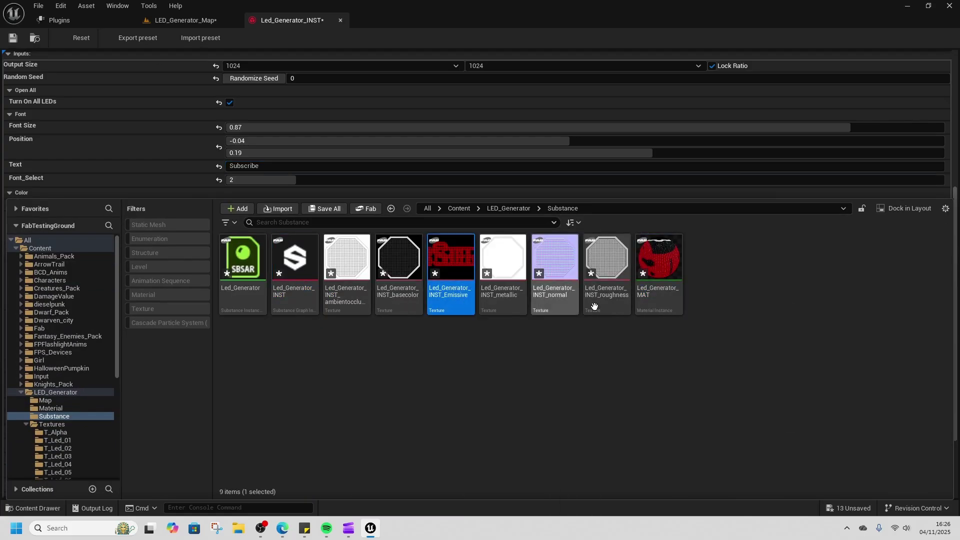
click(638, 301)
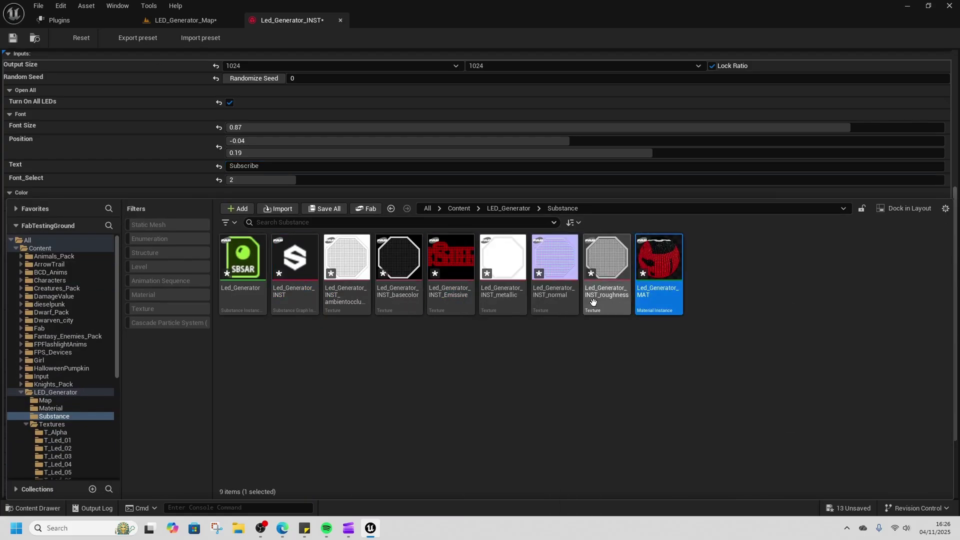
Locate the MI_Led_07 material used by the green arrow plane in LED_Generator_Map and duplicate it.
click(190, 23)
right_drag(289, 137, 420, 128)
click(540, 304)
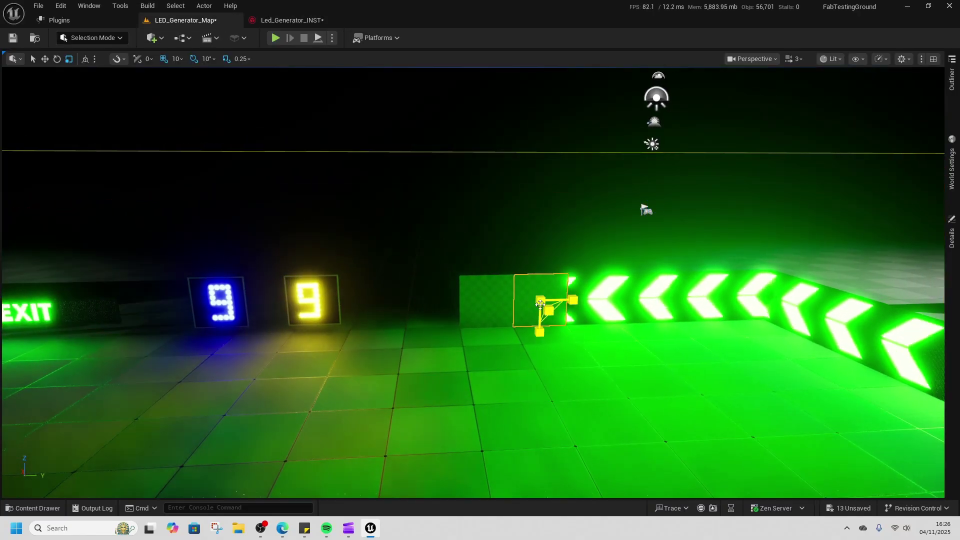
click(592, 299)
click(952, 242)
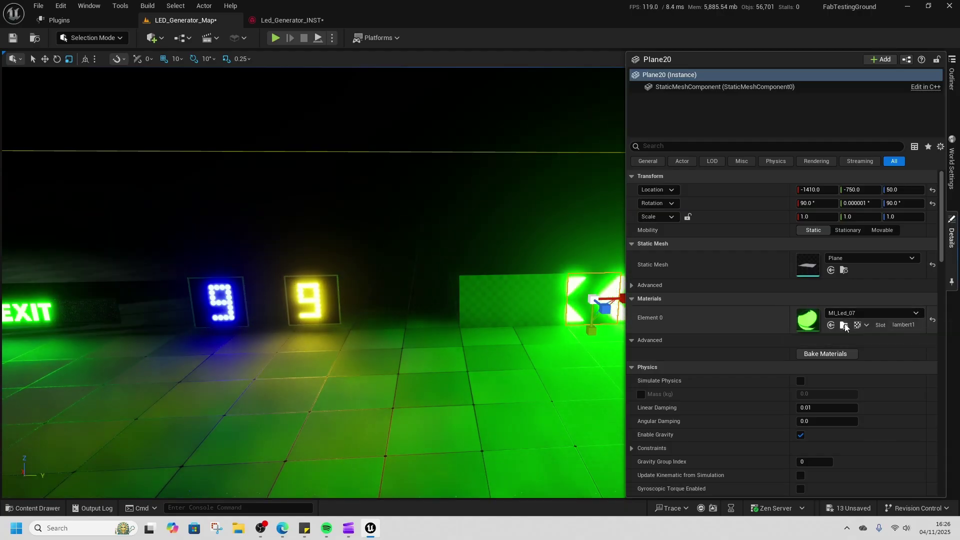
click(845, 326)
scroll(679, 486, down, 2)
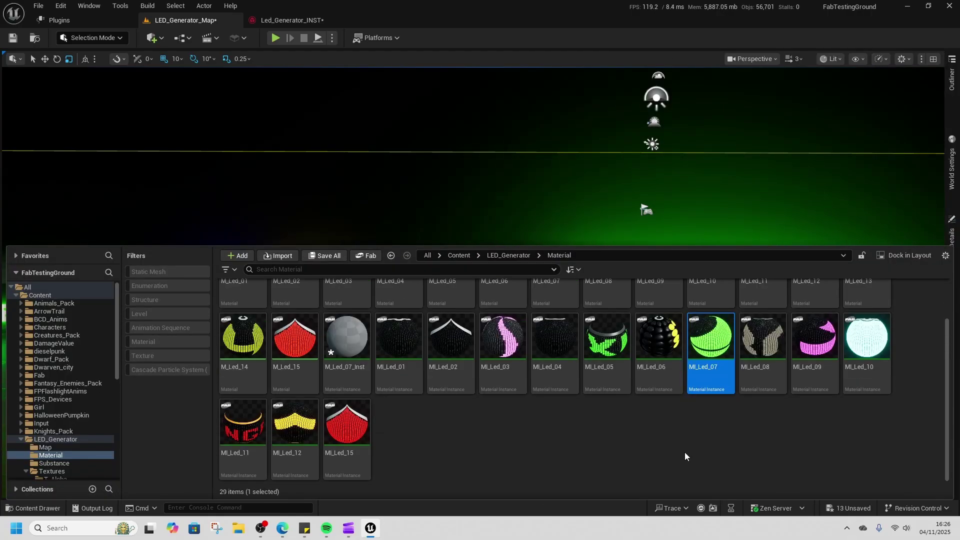
key(ctrl+d)
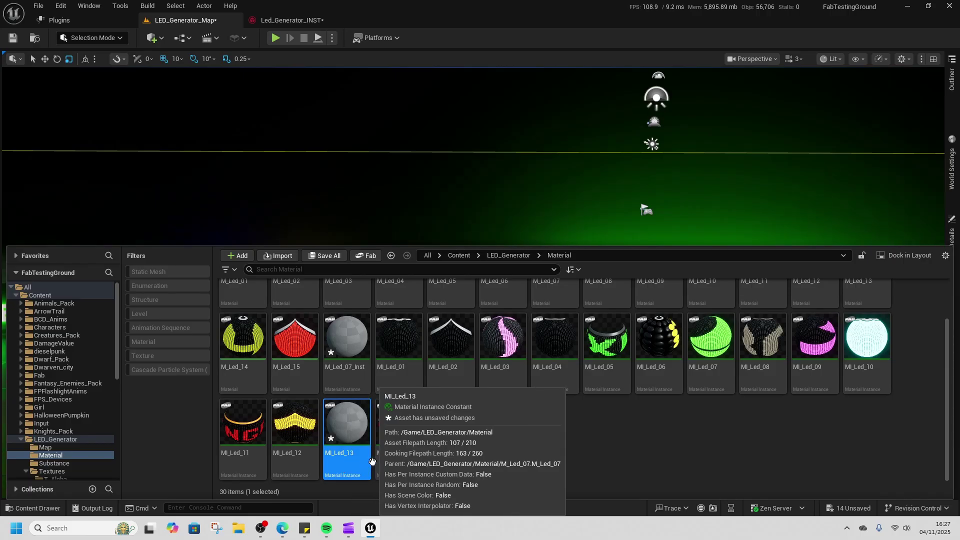
Open the duplicated material instance and assign Led_Generator_INST_ambientocclusion from the Substance folder to its ambientocclusion parameter.
double_click(370, 459)
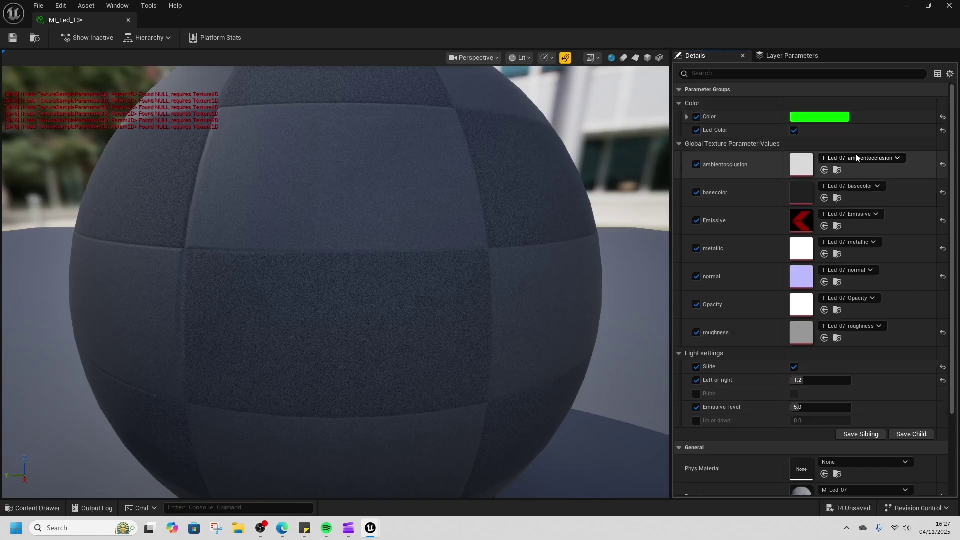
key(ctrl+space)
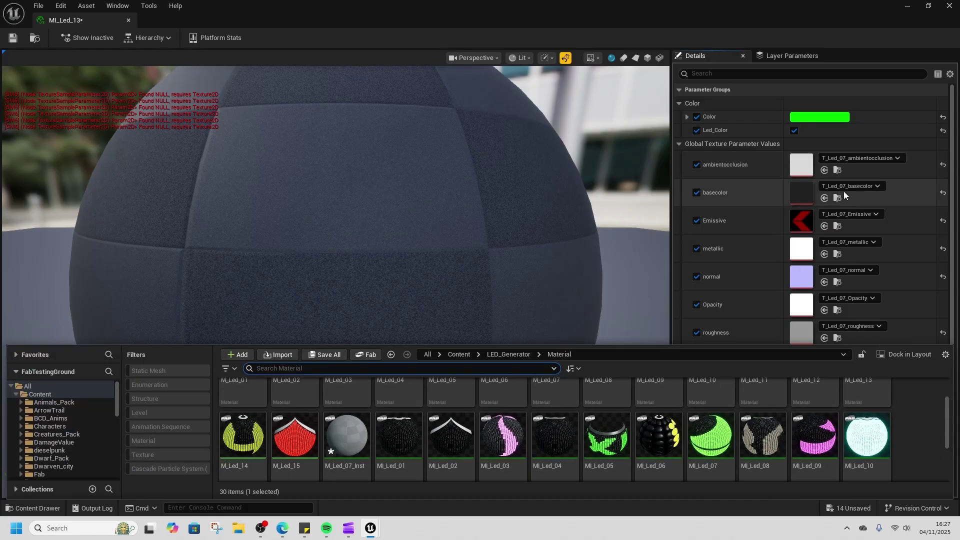
click(508, 355)
click(463, 355)
scroll(492, 428, down, 3)
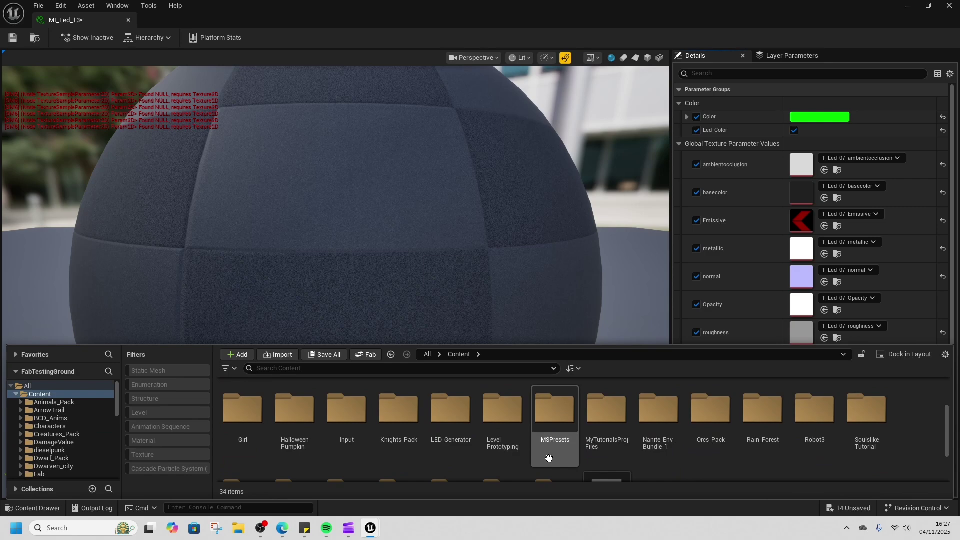
click(468, 455)
double_click(468, 454)
double_click(365, 456)
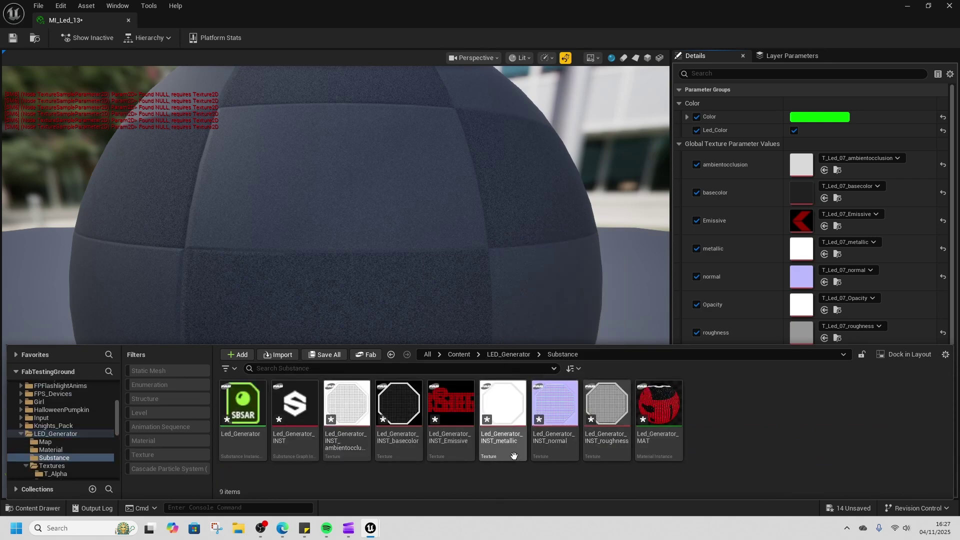
click(343, 450)
click(823, 170)
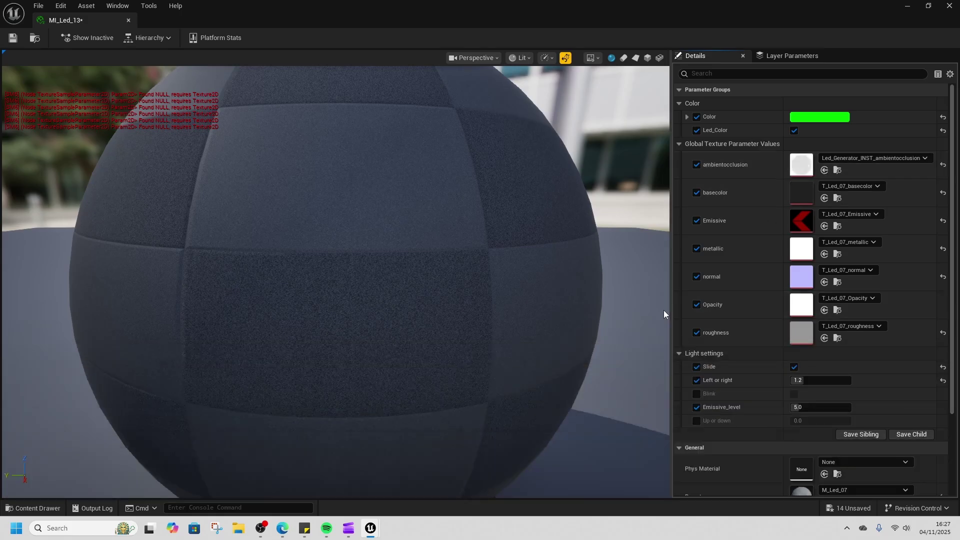
Assign Led_Generator_INST_basecolor and Led_Generator_INST_Emissive to the matching basecolor and Emissive parameters.
key(ctrl+space)
click(406, 457)
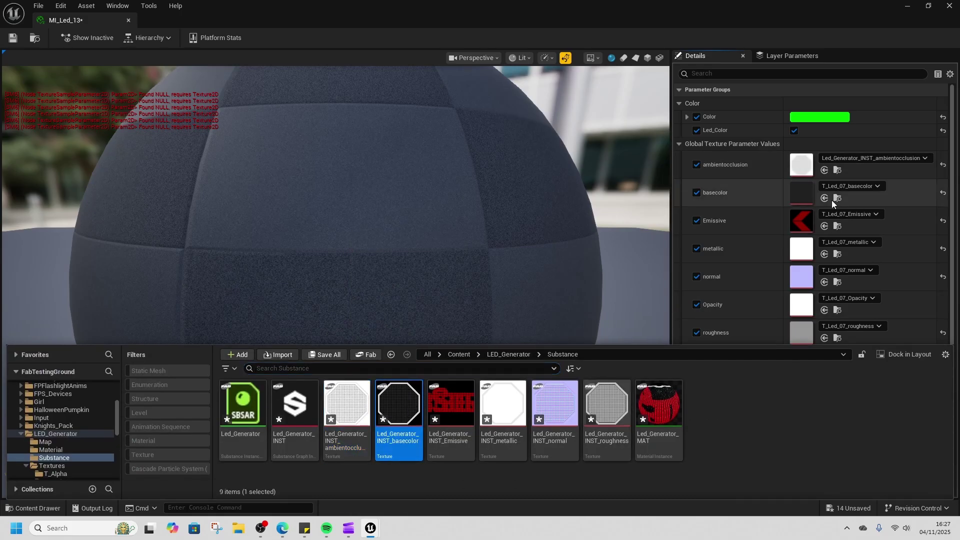
click(824, 198)
key(ctrl+space)
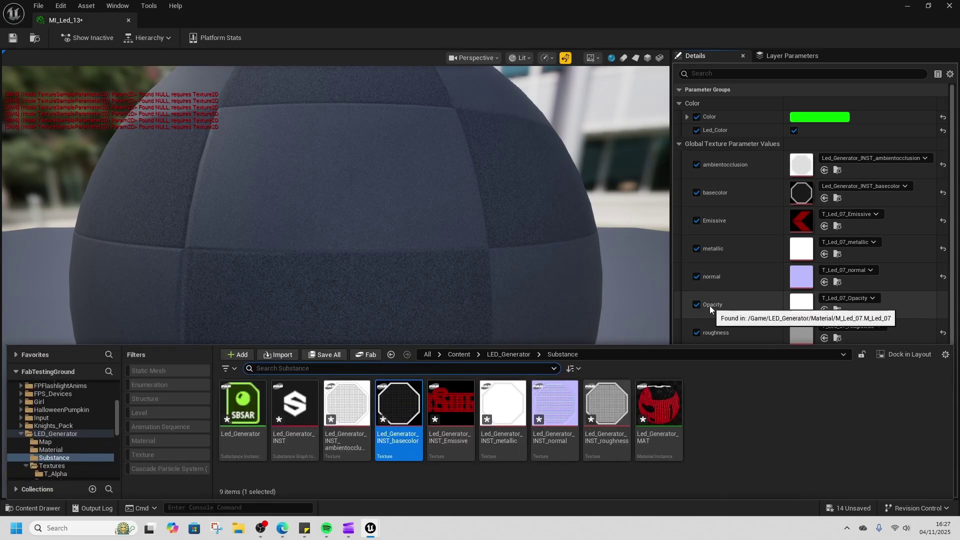
click(450, 430)
click(824, 226)
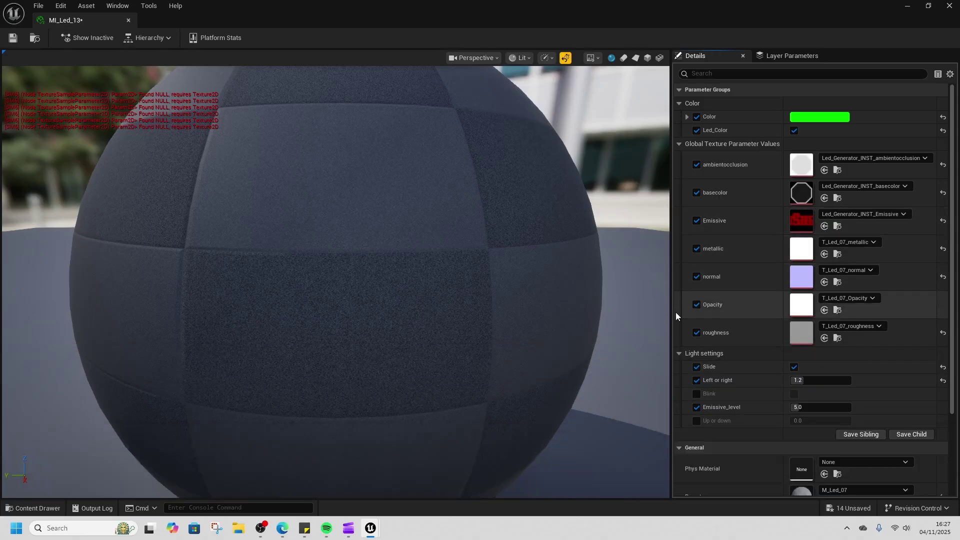
Assign Led_Generator_INST_metallic and Led_Generator_INST_normal to the matching metallic and normal parameters.
key(ctrl+space)
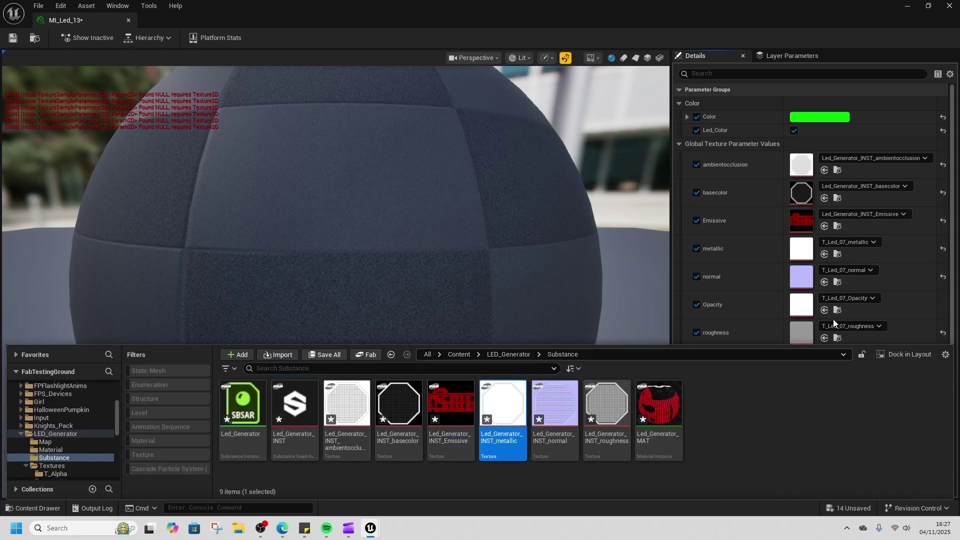
click(824, 253)
key(ctrl+space)
click(538, 436)
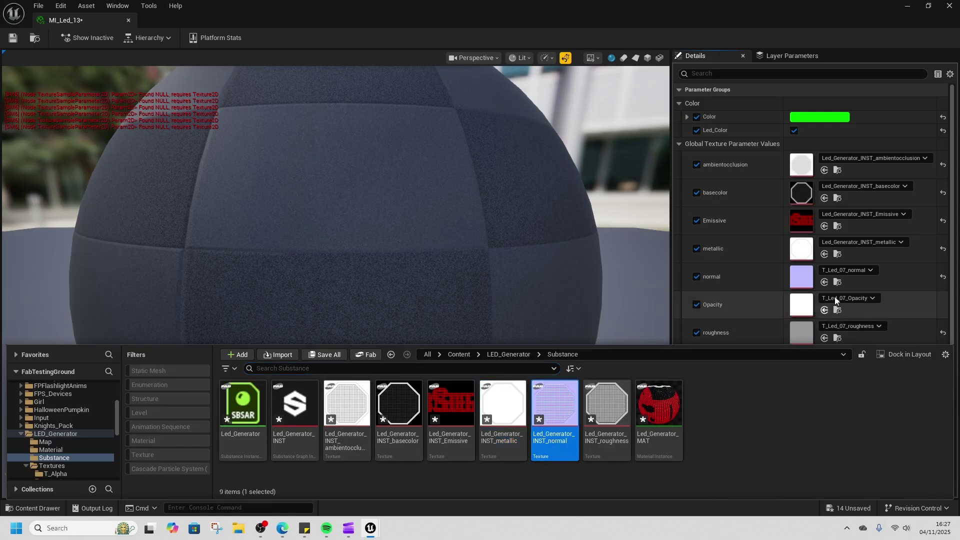
click(824, 282)
Assign Led_Generator_INST_roughness to the material instance's roughness parameter.
key(ctrl+space)
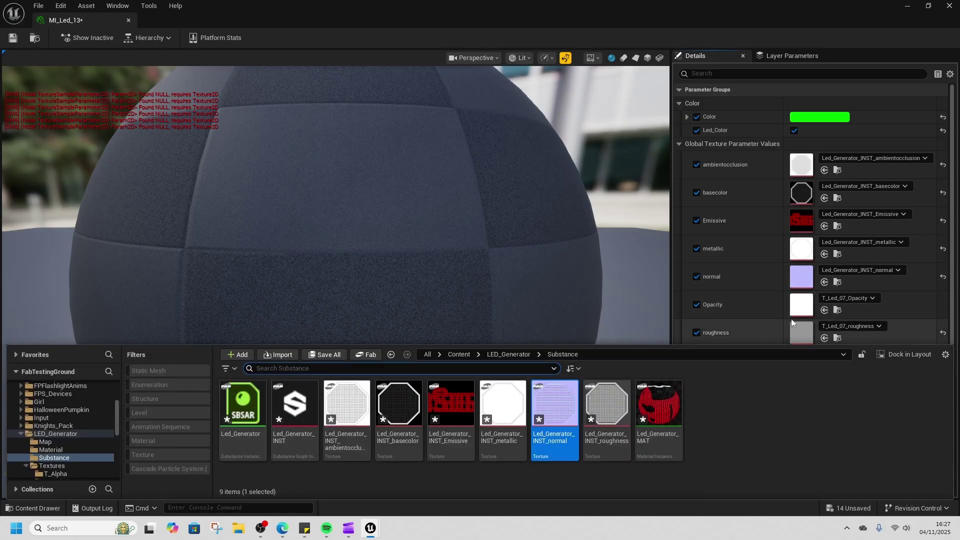
scroll(848, 330, down, 1)
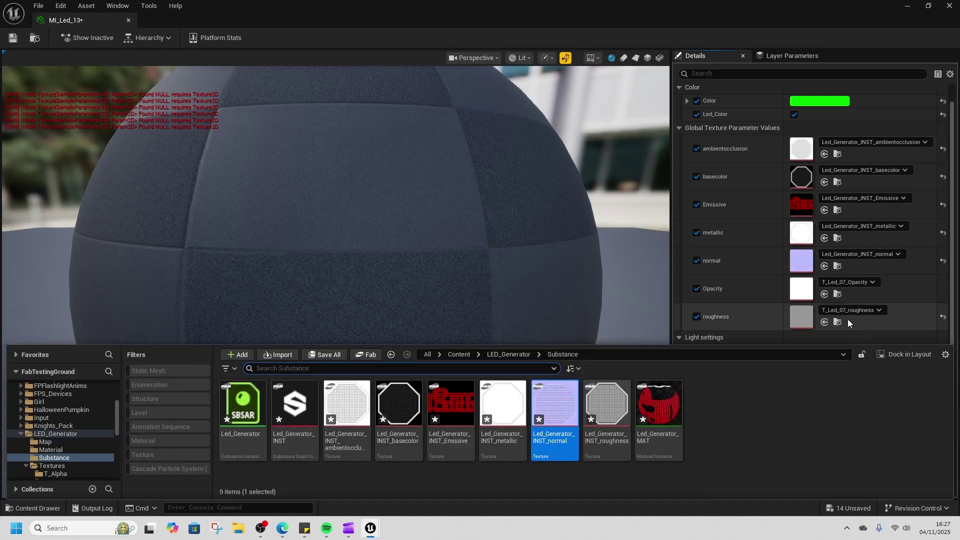
click(859, 317)
key(ctrl+space)
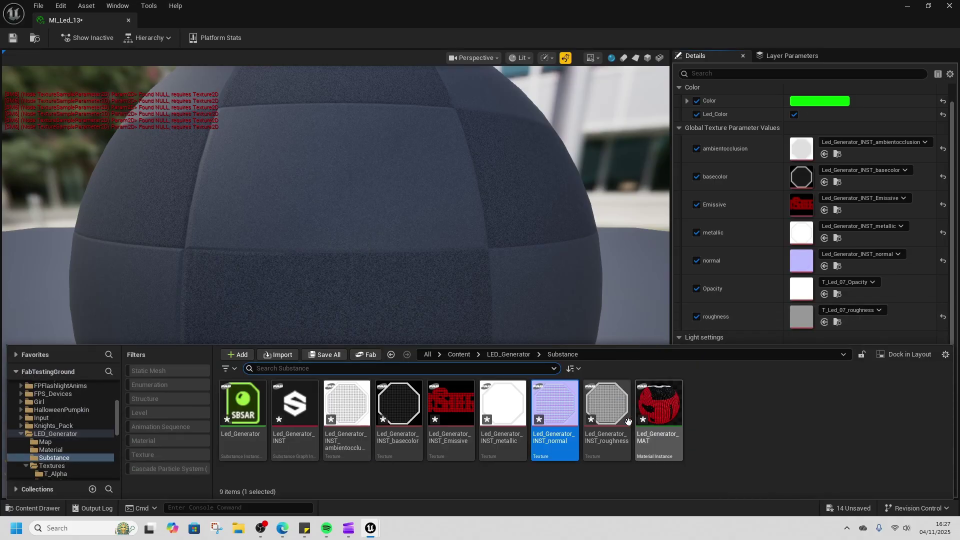
click(611, 420)
click(825, 323)
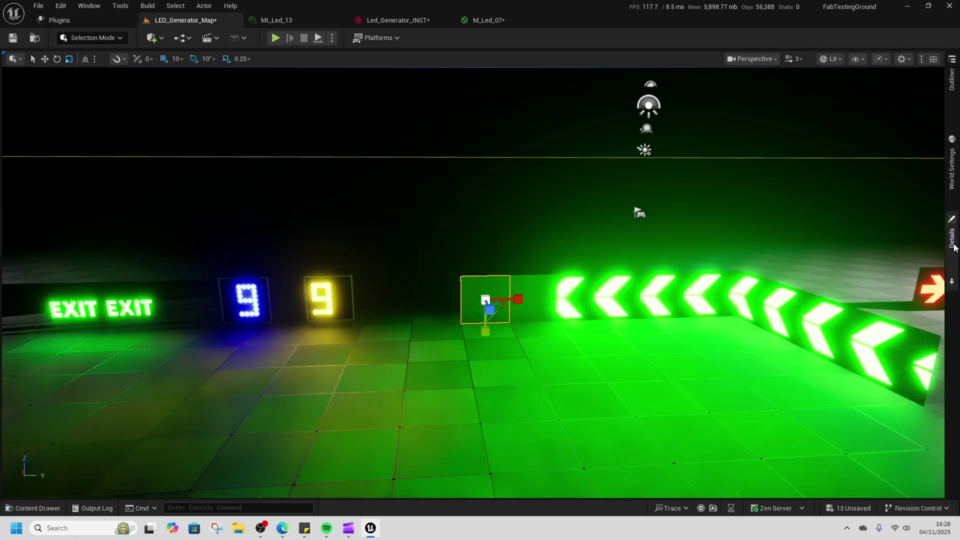
Apply the selected material to the blank plane beside the green arrows, and scale the plane up in width and height.
click(951, 237)
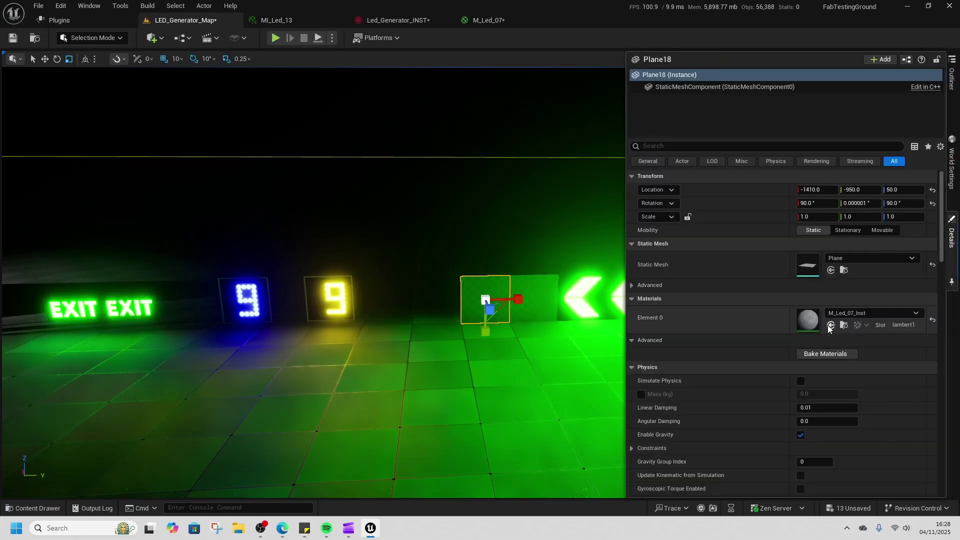
click(830, 325)
key(w)
right_drag(521, 312, 486, 305)
key(d)
key(s)
drag(435, 288, 761, 293)
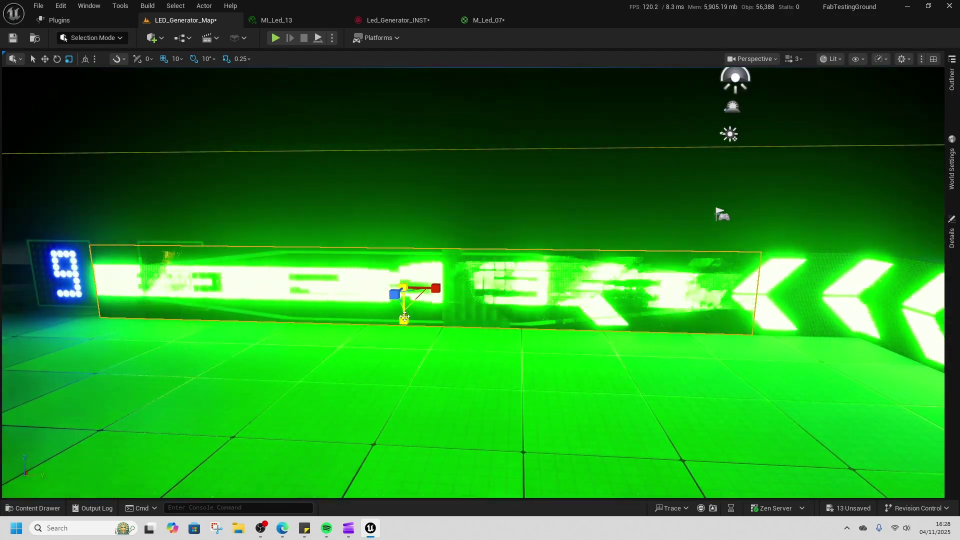
drag(404, 320, 404, 495)
key(s)
right_drag(358, 219, 380, 221)
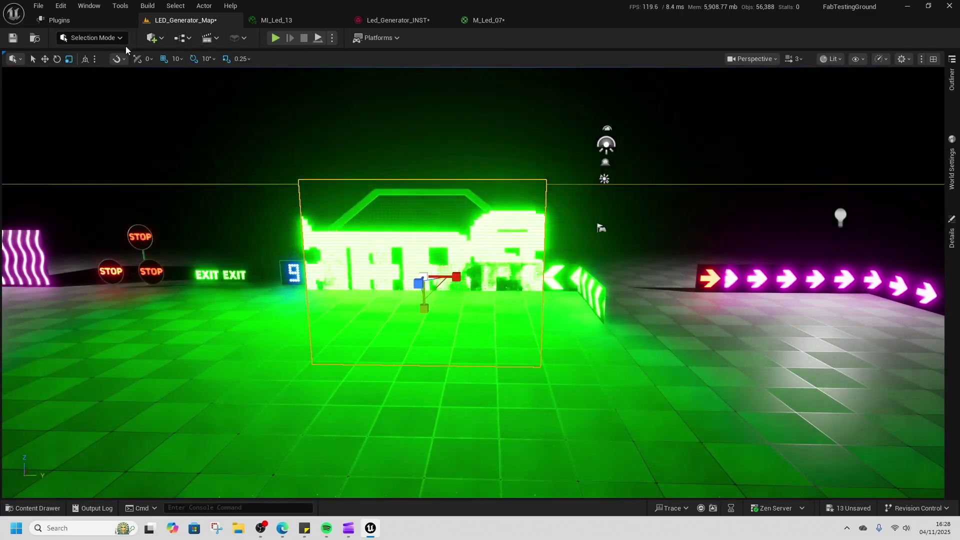
Raise the enlarged sign plane vertically above the floor, clear of the surrounding signs.
click(44, 58)
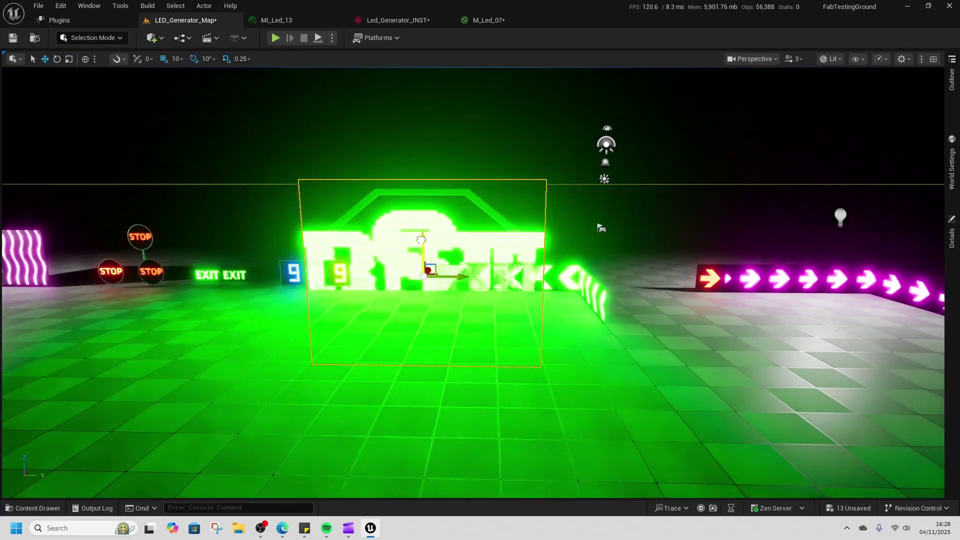
drag(421, 240, 434, 130)
right_drag(434, 130, 427, 70)
key(w)
key(w)
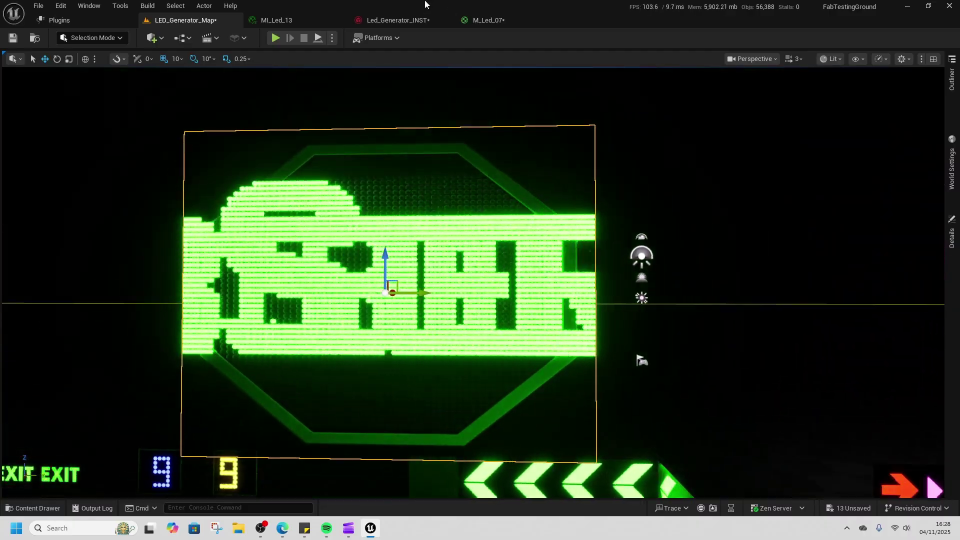
Shorten the text in Led_Generator_INST to "Sub".
click(397, 23)
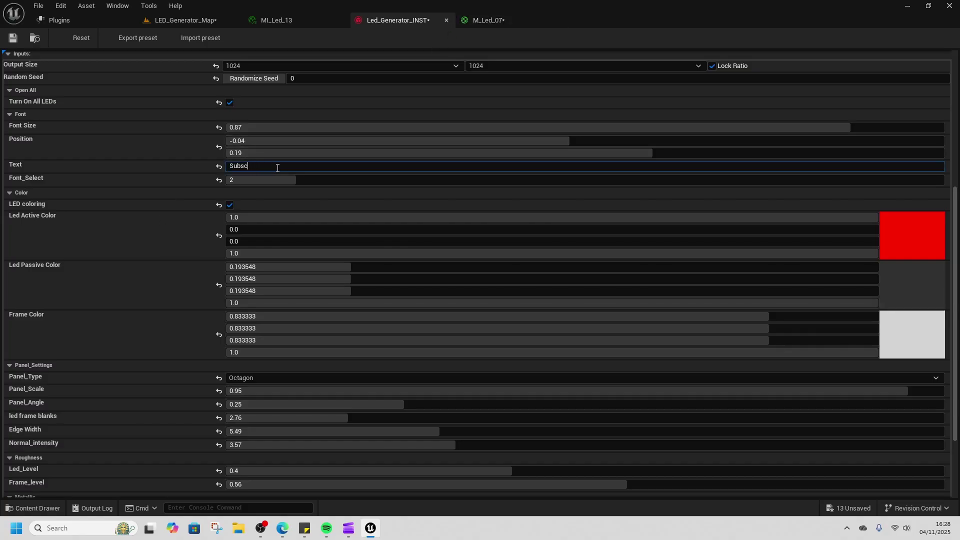
click(185, 20)
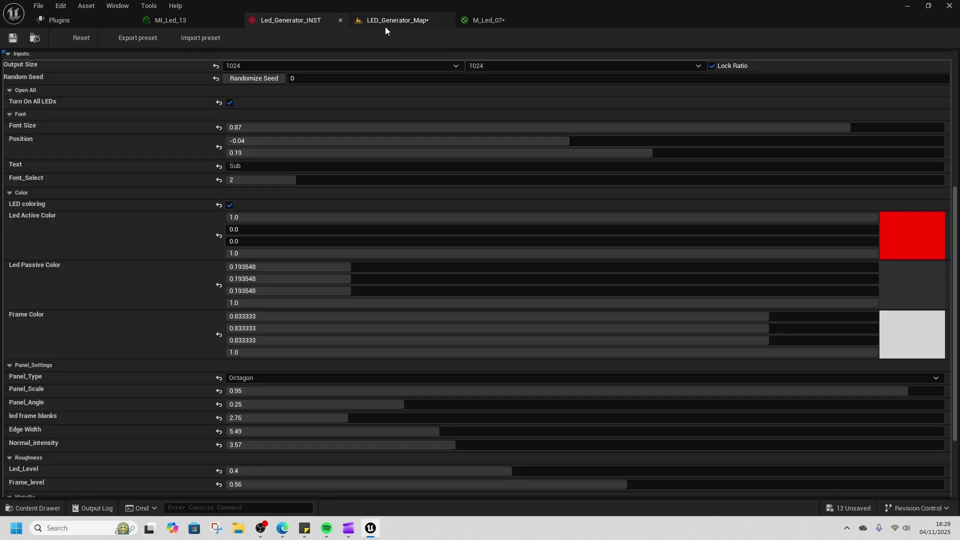
Return to LED_Generator_Map and examine the enlarged octagonal sign's scrolling text from a wider angle.
click(392, 21)
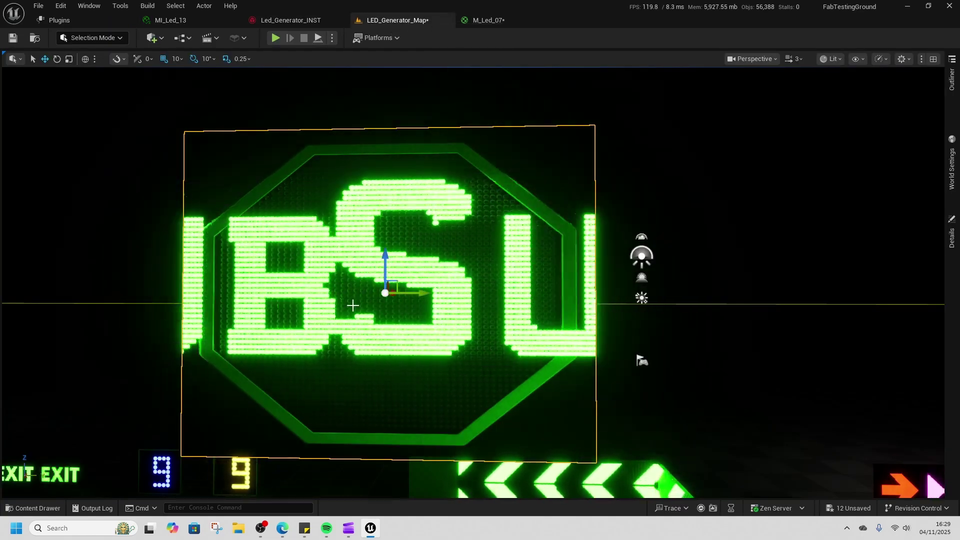
key(s)
right_drag(353, 306, 320, 308)
key(w)
key(w)
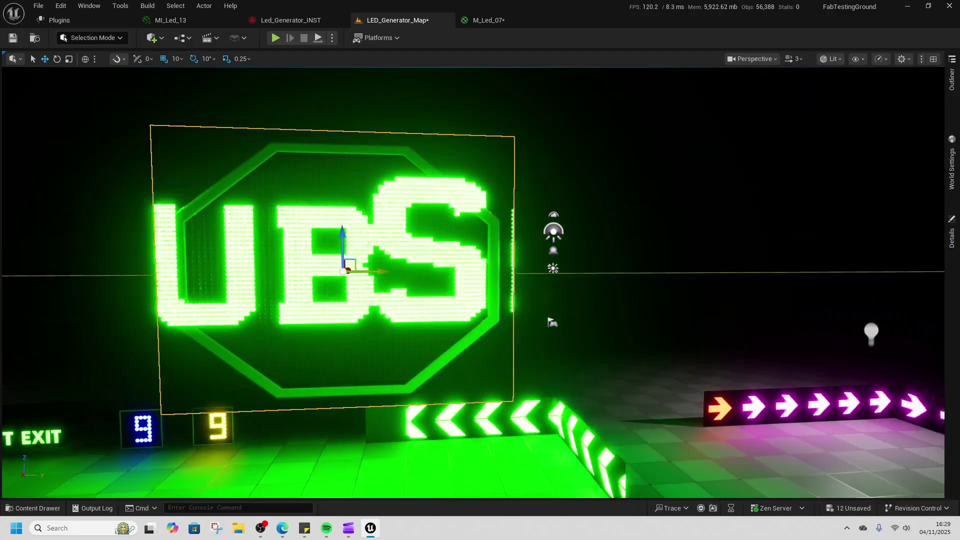
drag(400, 345, 358, 358)
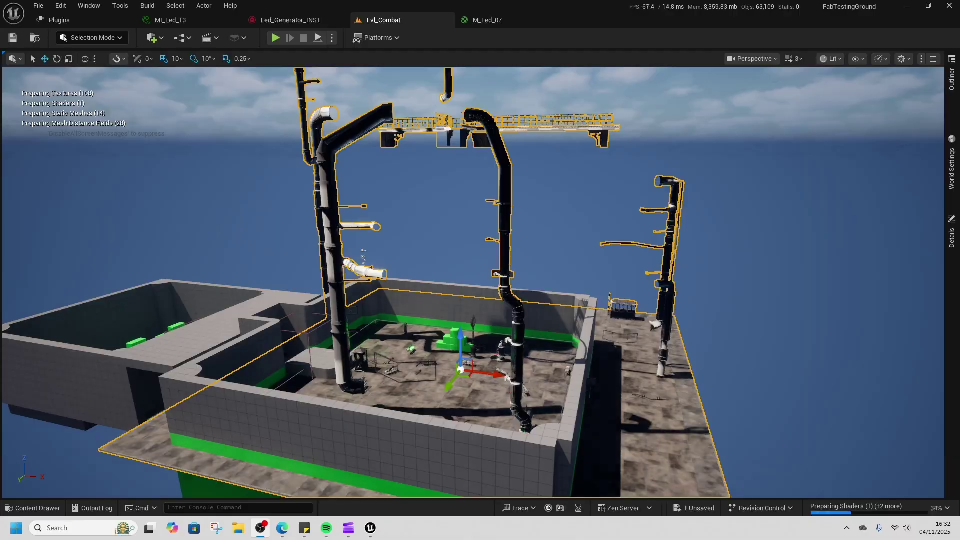
Inspect the dieselpunk tower in Lvl_Combat and place the KB3D_DPK_BldgLGCasino_A building from the dieselpunk Actors beside it.
mouse_move(428, 291)
right_down()
mouse_move(429, 235)
mouse_move(460, 315)
mouse_move(505, 204)
mouse_move(655, 195)
mouse_move(720, 240)
mouse_move(765, 195)
mouse_move(430, 308)
right_up()
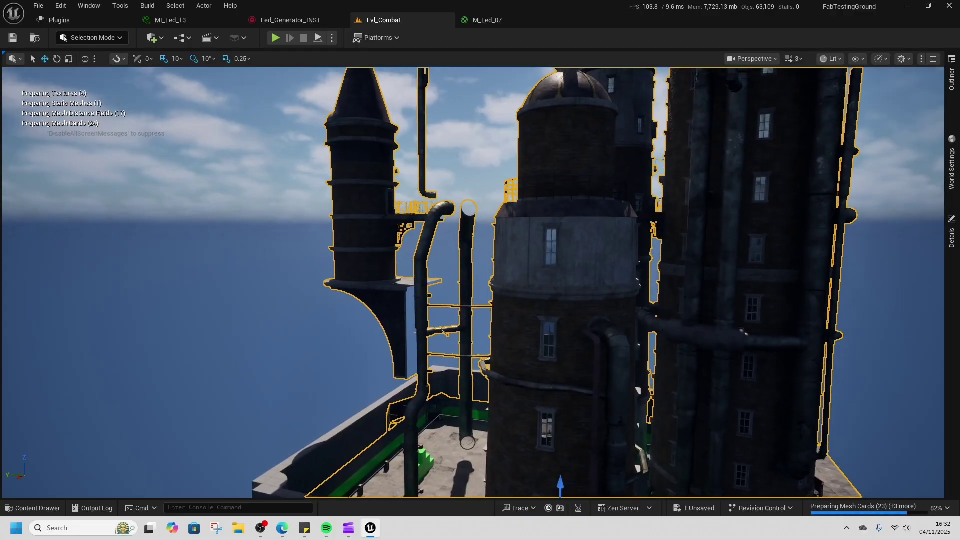
right_drag(430, 308, 422, 292)
key(ctrl+space)
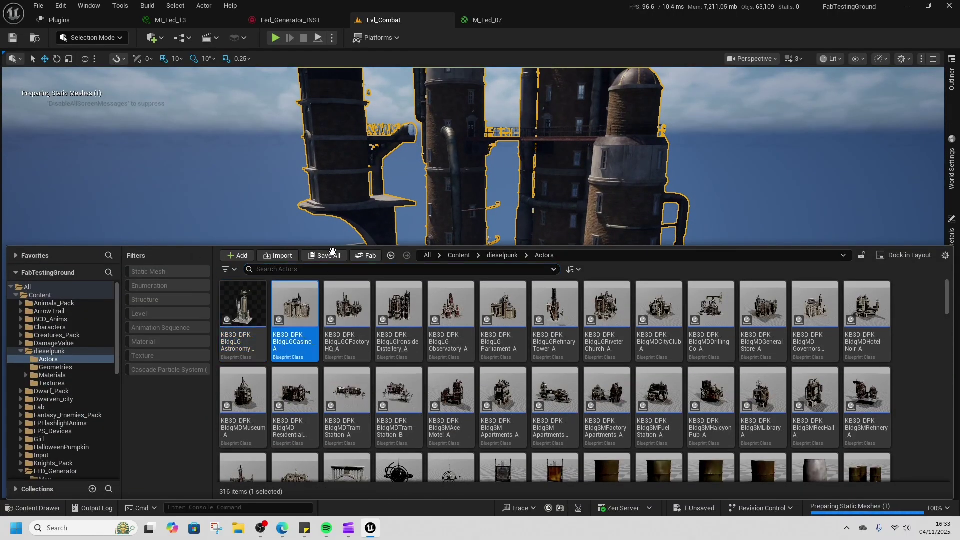
key(ctrl+space)
drag(178, 419, 180, 431)
right_drag(180, 431, 181, 425)
right_drag(517, 371, 518, 371)
Place an octagonal Astronomy static mesh from the dieselpunk Geometries folder on the paved ground and inspect it up close.
key(ctrl+space)
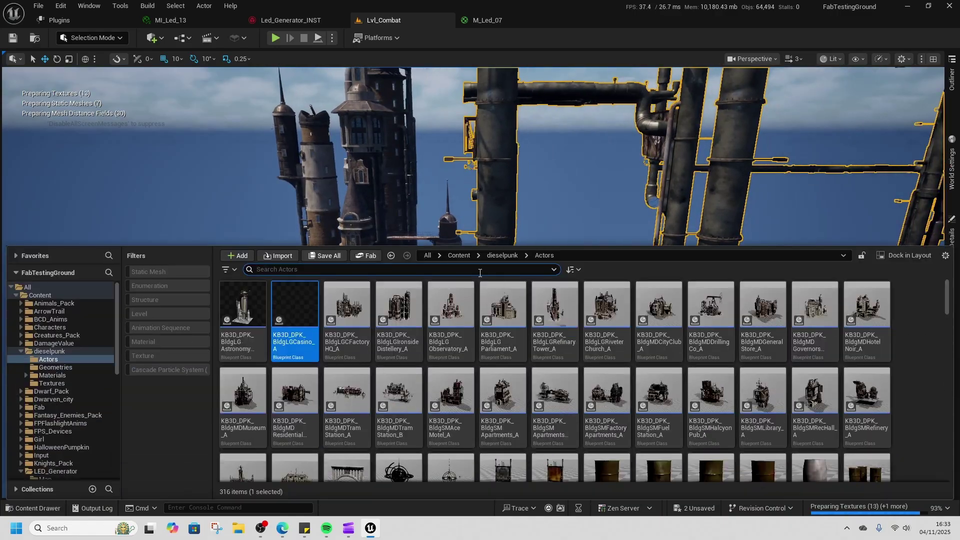
click(501, 256)
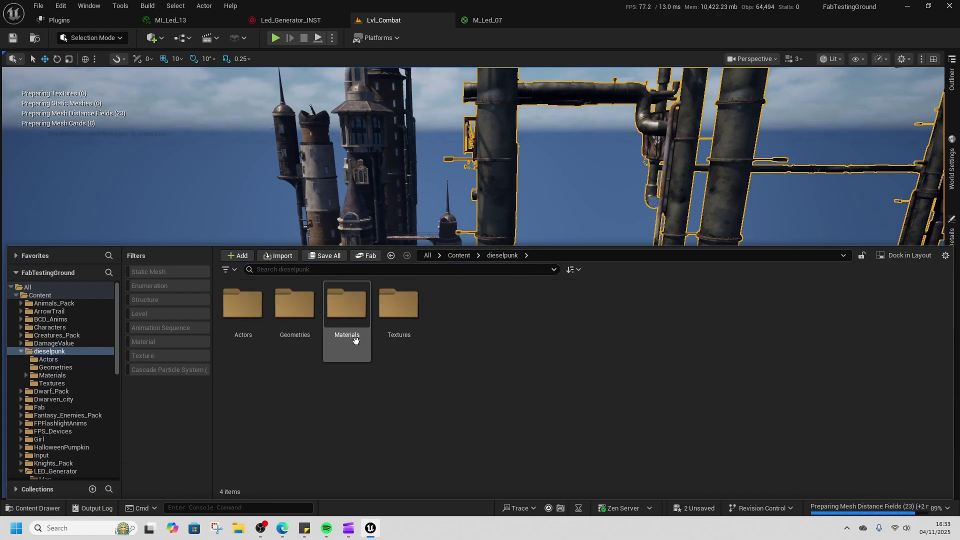
double_click(308, 341)
scroll(655, 381, down, 2)
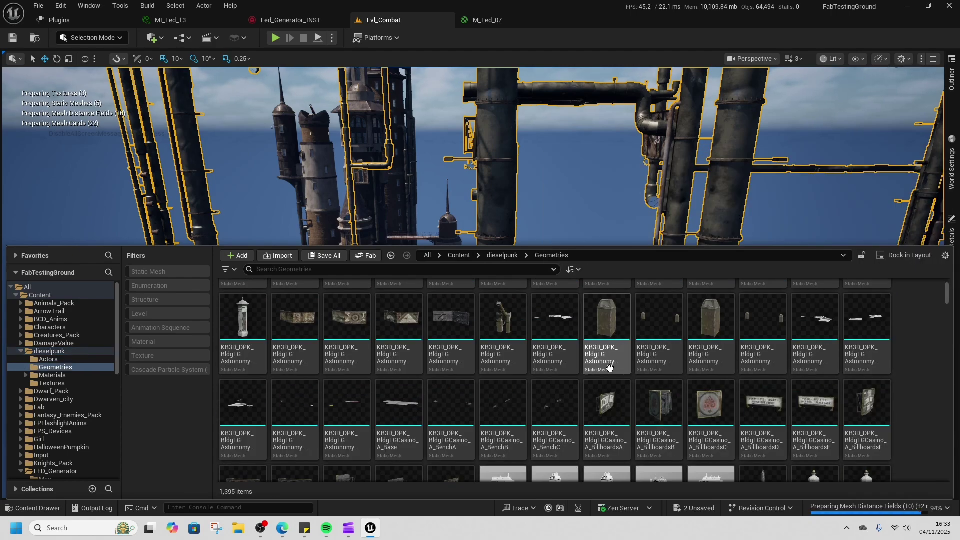
drag(602, 328, 585, 305)
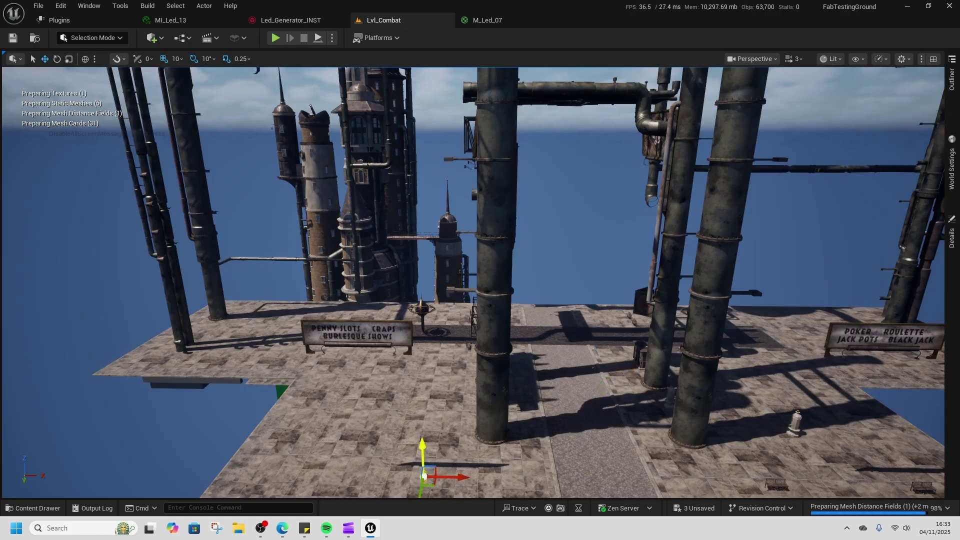
key(f)
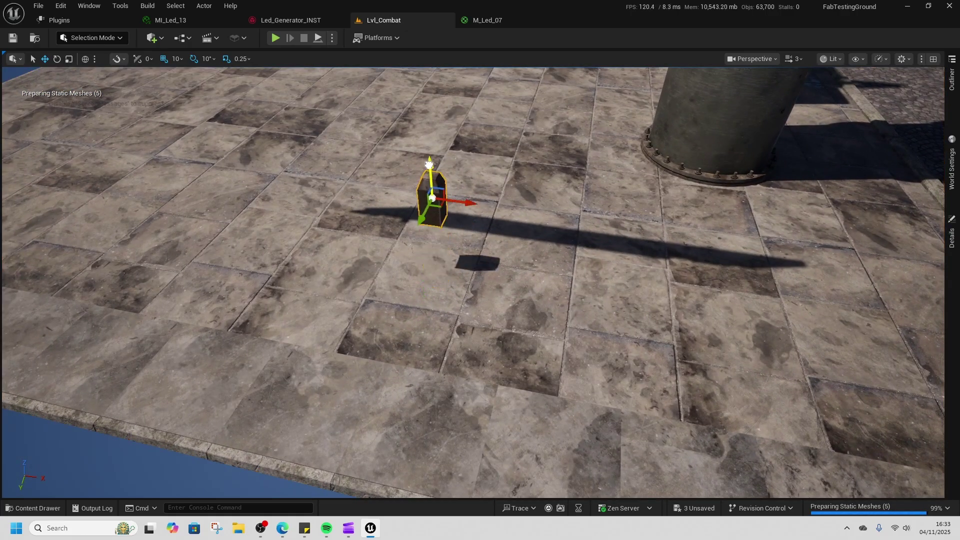
right_drag(429, 164, 280, 95)
key(w)
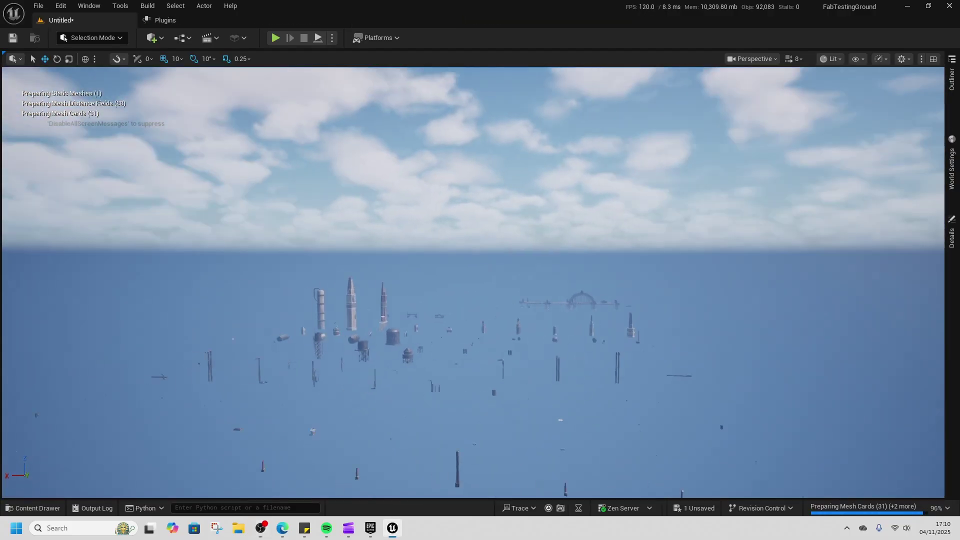
Survey the dieselpunk assets in the untitled level, including the large hall with arched windows and stained-glass panels.
key(w)
right_drag(473, 282, 545, 323)
right_drag(530, 286, 556, 297)
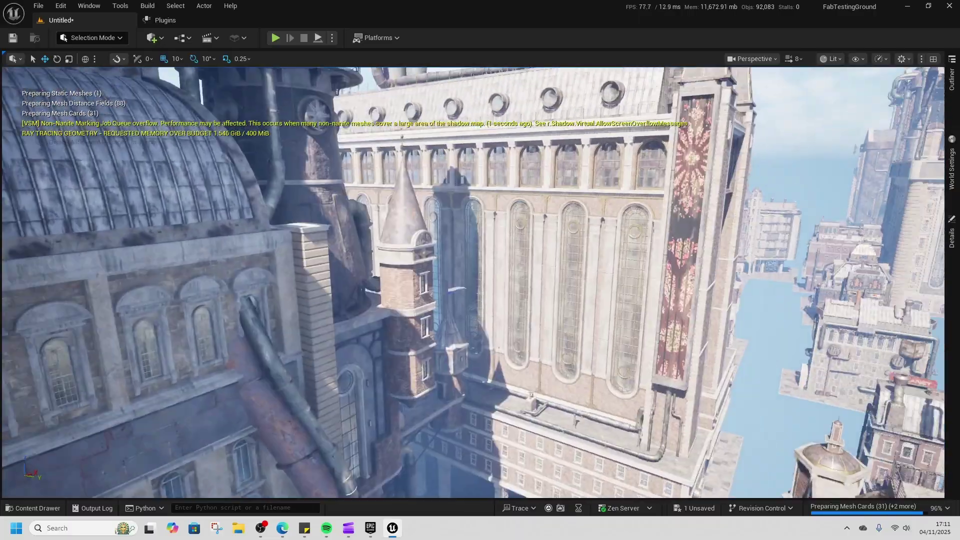
right_drag(473, 282, 747, 235)
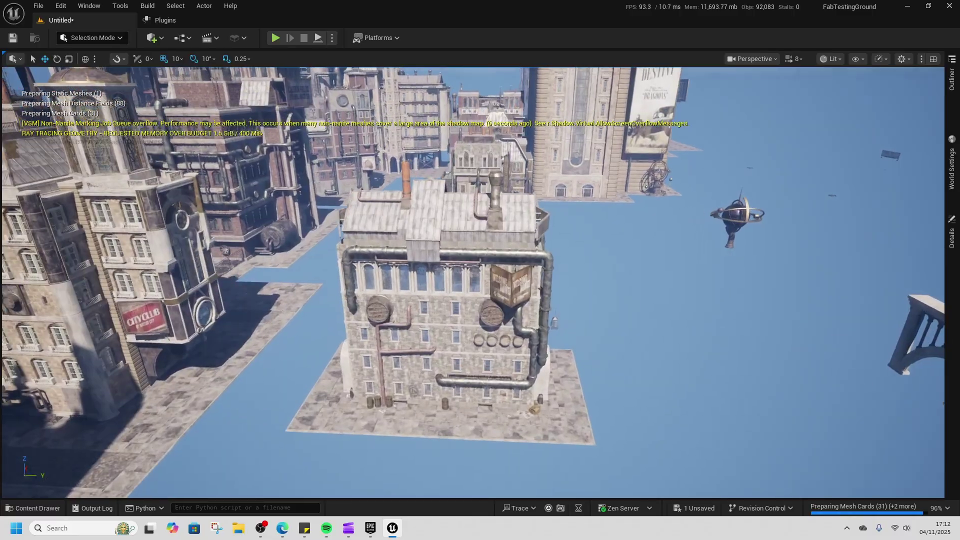
Fly through the dieselpunk city blocks and examine the tall building with the triangular pediment and flag.
key(w)
right_drag(480, 282, 500, 343)
key(w)
key(w)
key(w)
key(d)
key(w)
key(w)
key(s)
key(w)
key(w)
key(w)
key(s)
key(a)
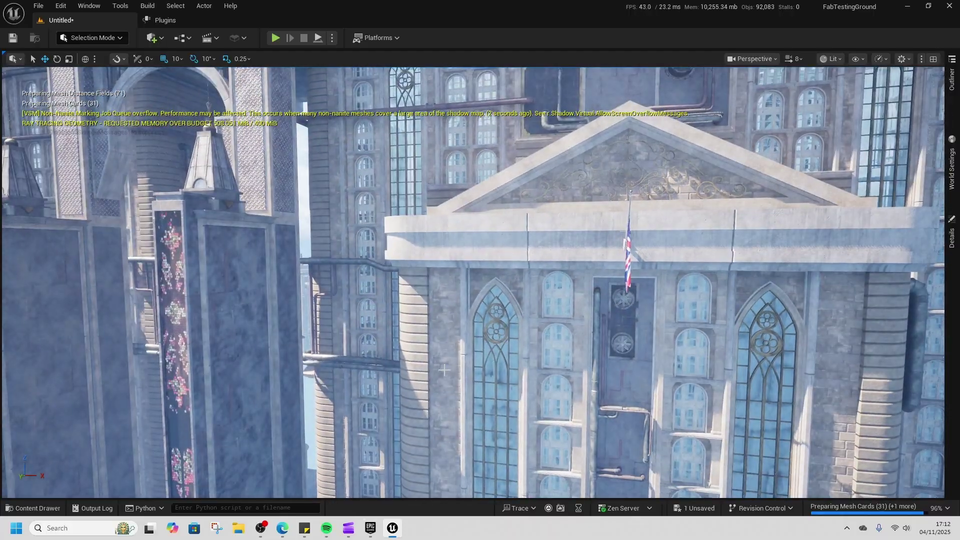
Examine the sculpted lion head set in the circular frame on the dieselpunk facade.
key(s)
key(a)
right_drag(444, 370, 553, 307)
key(d)
key(w)
key(w)
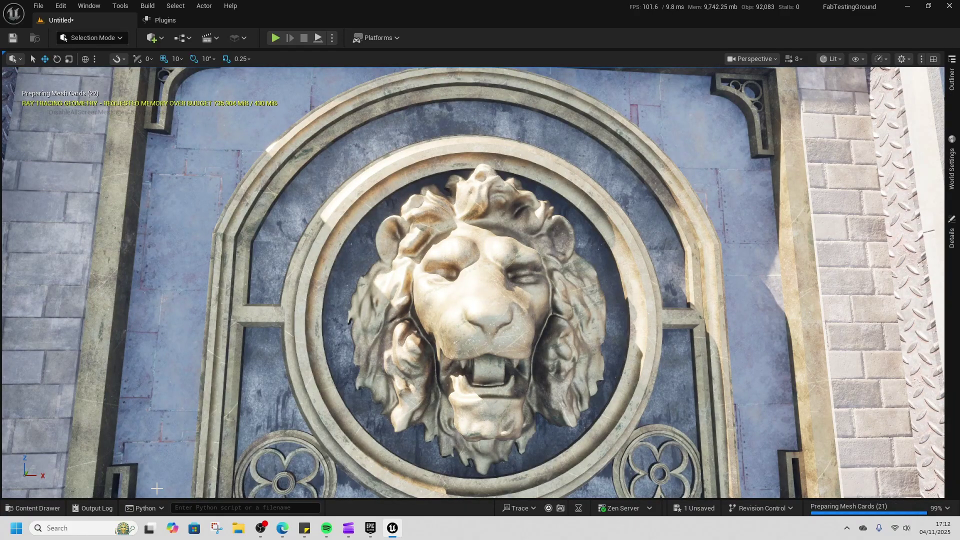
mouse_move(281, 536)
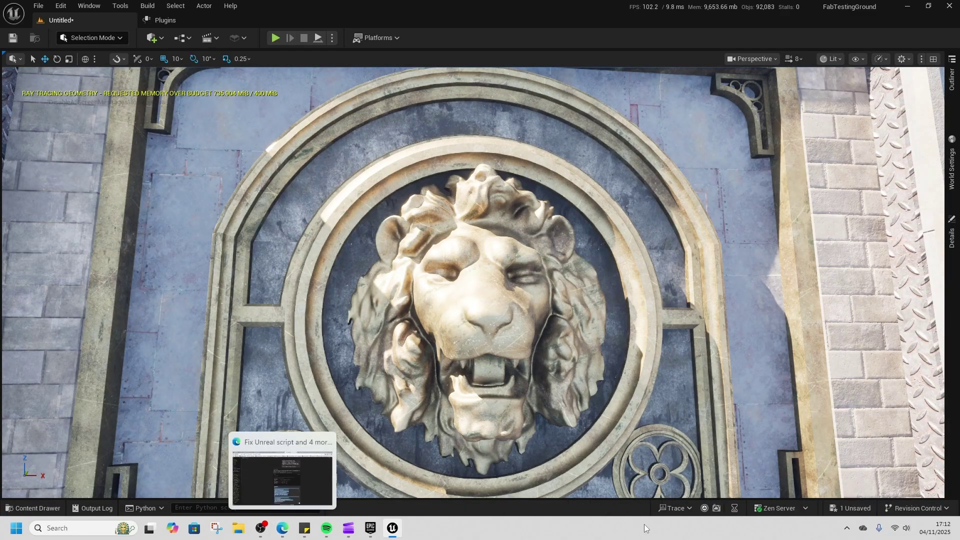